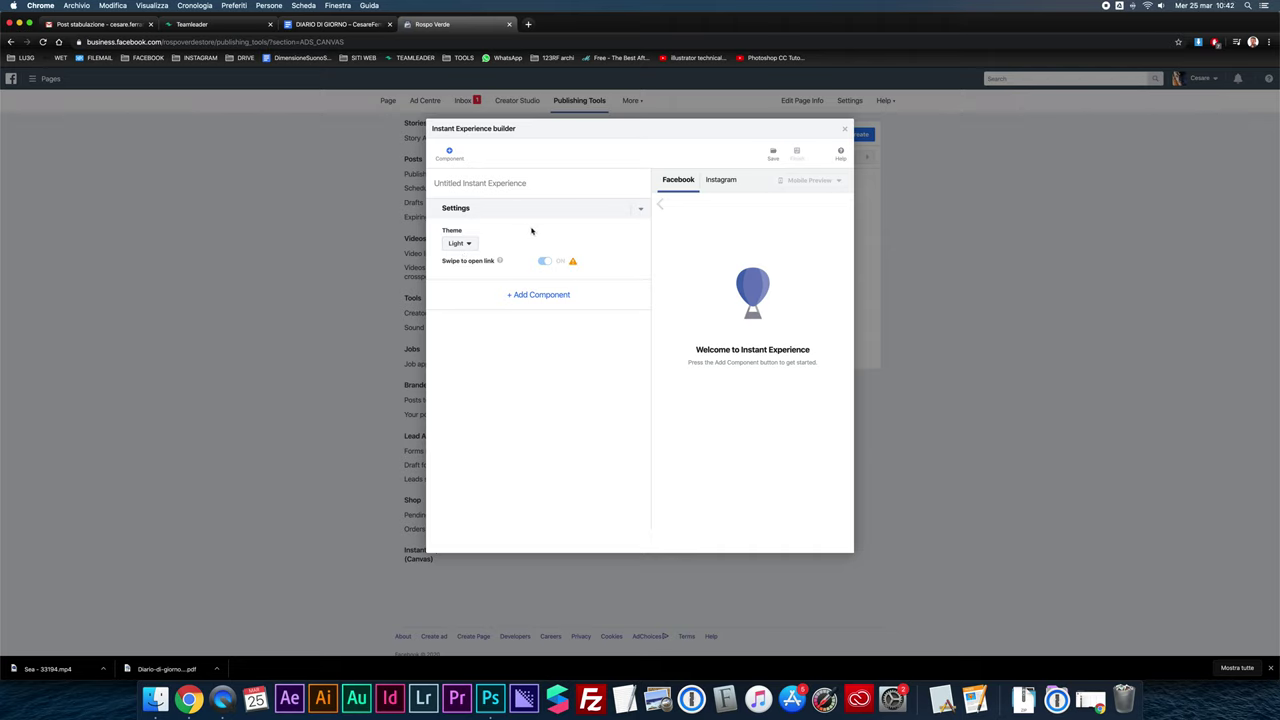
# - Collapse the settings section and add a Photo component to the untitled Instant Experience
pyautogui.click(640, 209)
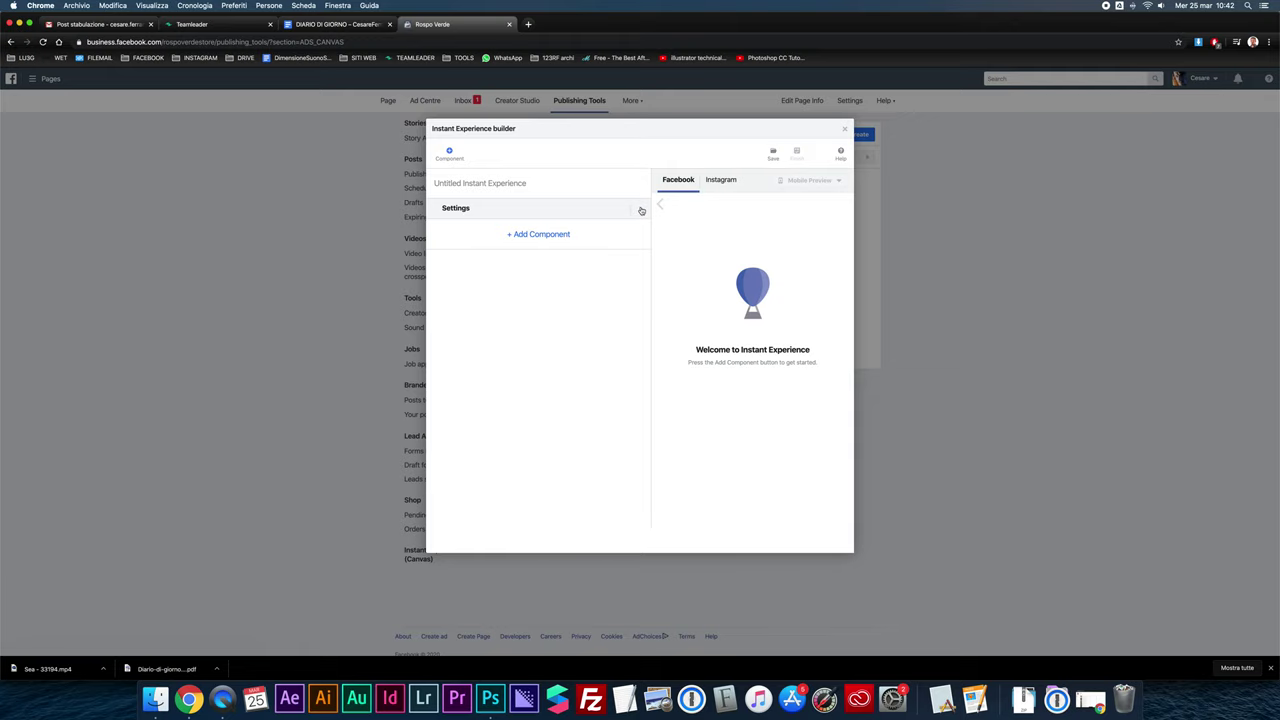
pyautogui.click(554, 236)
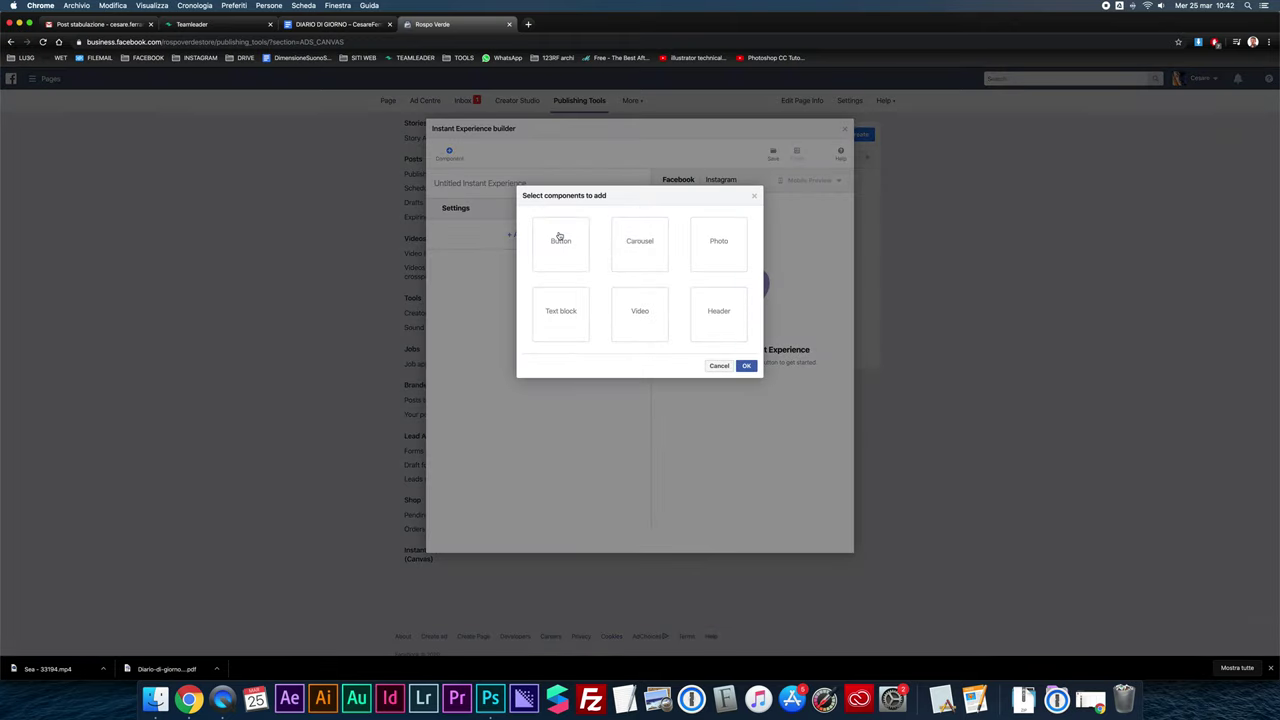
pyautogui.click(713, 237)
pyautogui.click(745, 366)
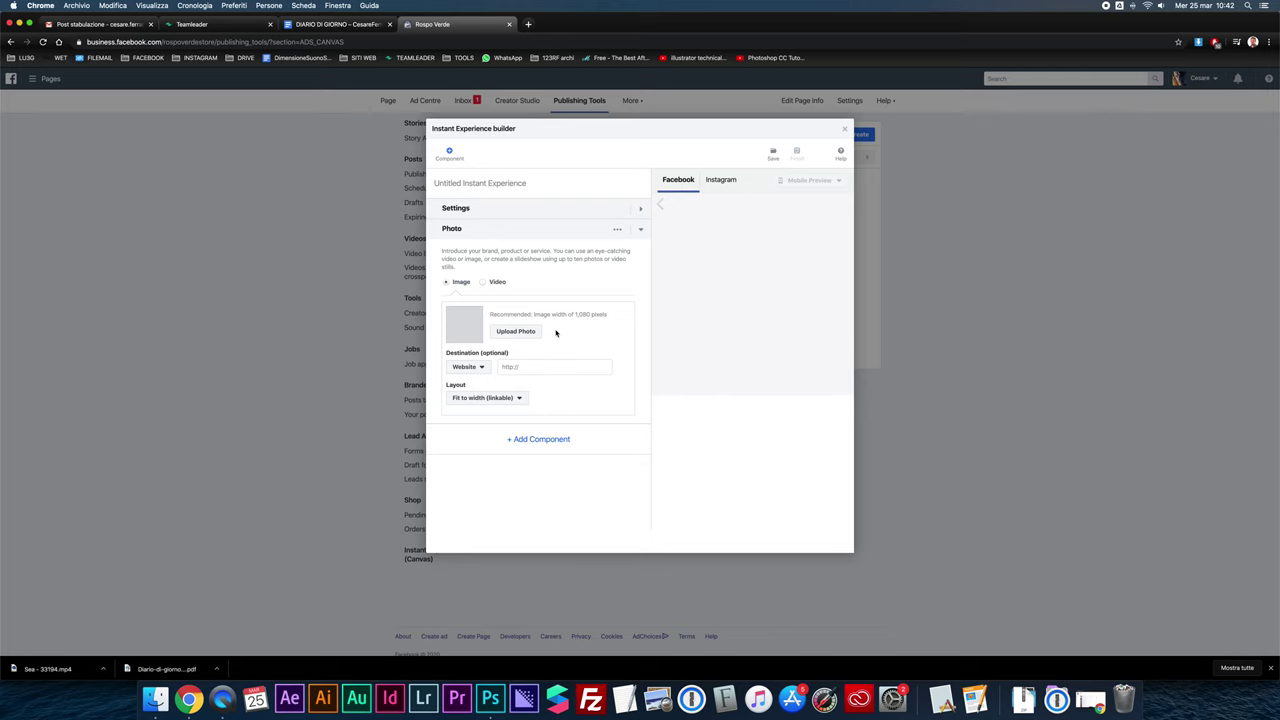
# - Upload Grafica_Canvas_RospoVerde_Stabulazione-01.png from the CANVAS_STABULAZIONE folder in Finder to the Photo component, and collapse the component
pyautogui.click(155, 698)
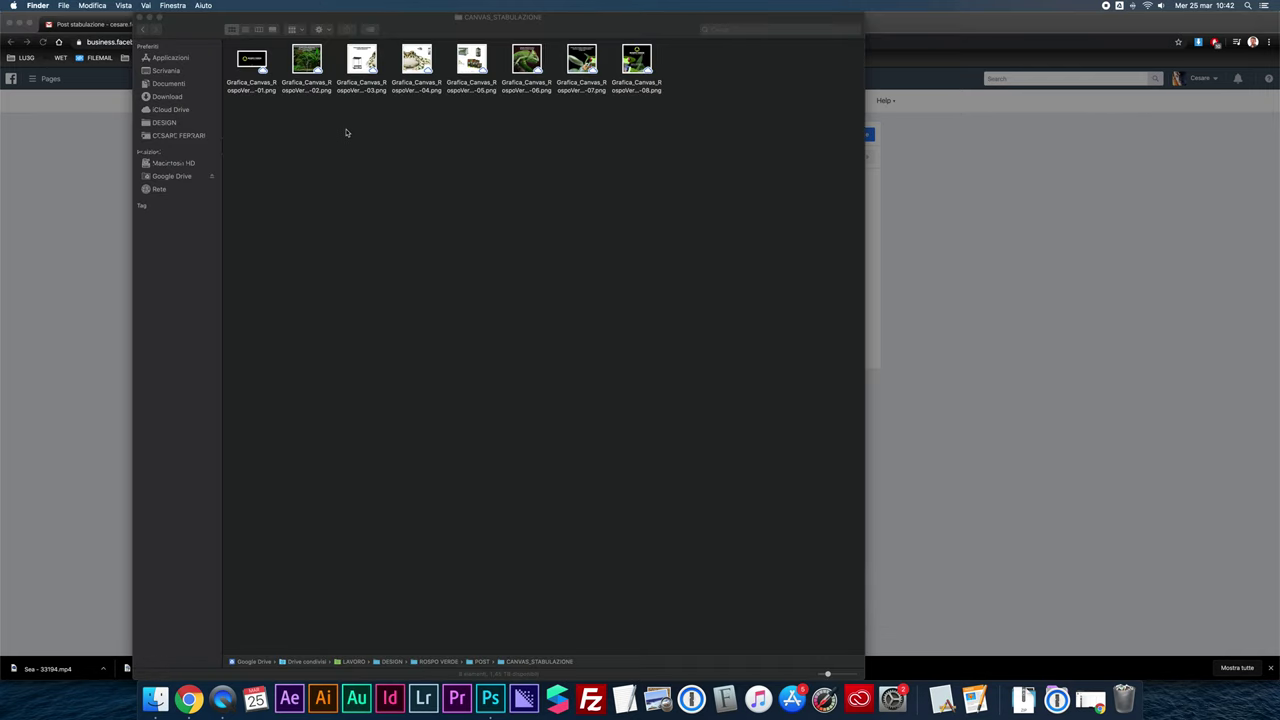
pyautogui.moveTo(192, 28); pyautogui.dragTo(838, 18)
pyautogui.moveTo(889, 60); pyautogui.dragTo(517, 332)
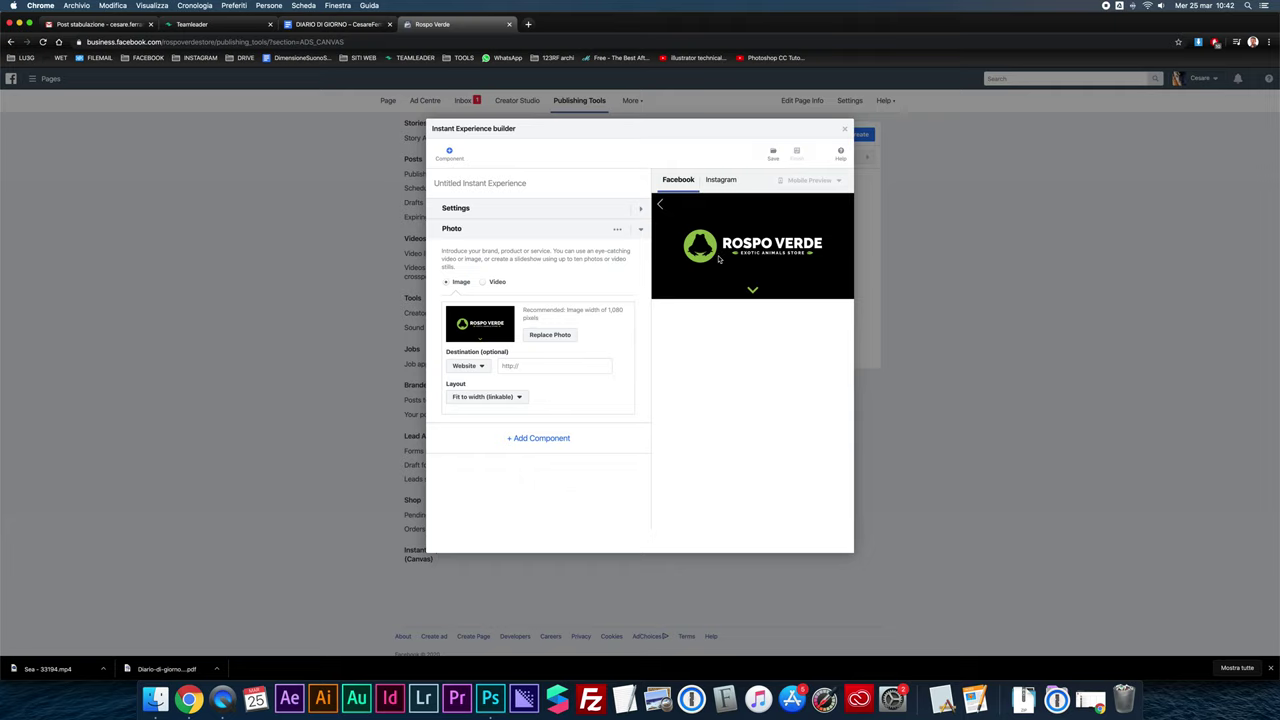
pyautogui.click(640, 229)
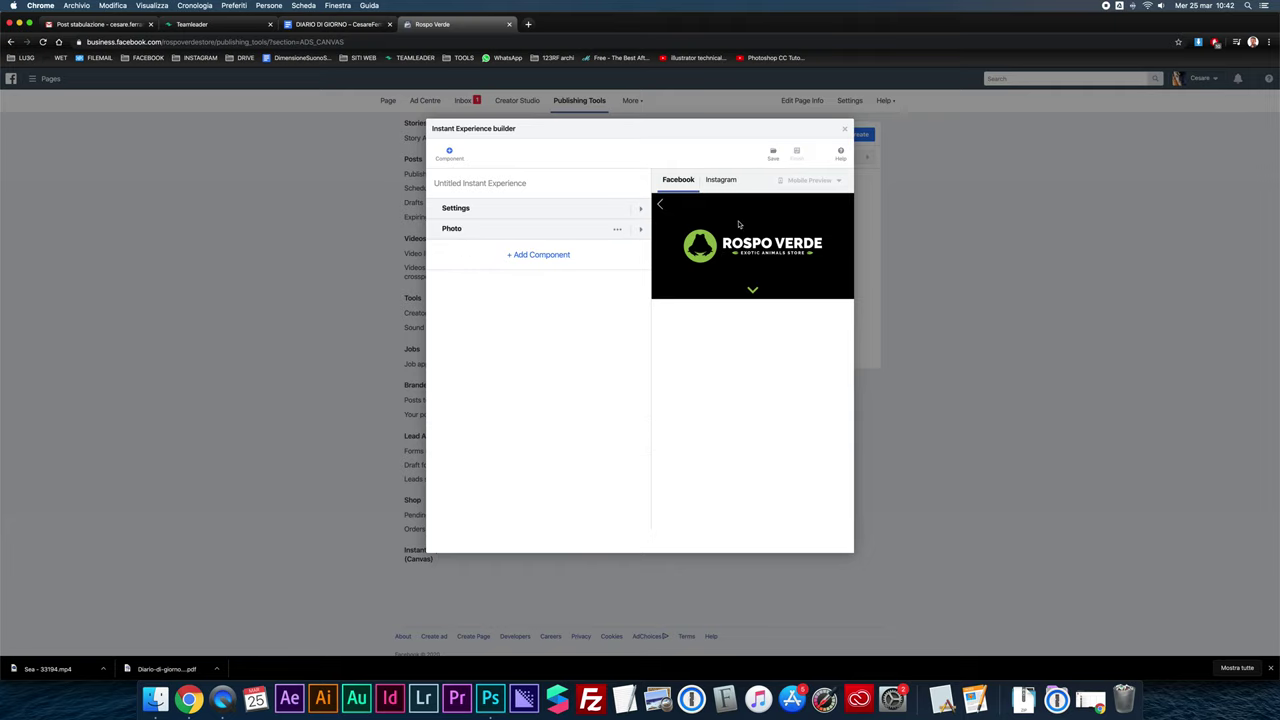
# - Preview the graphics ending in -01 and -02 in the CANVAS_STABULAZIONE folder in Finder
pyautogui.click(546, 260)
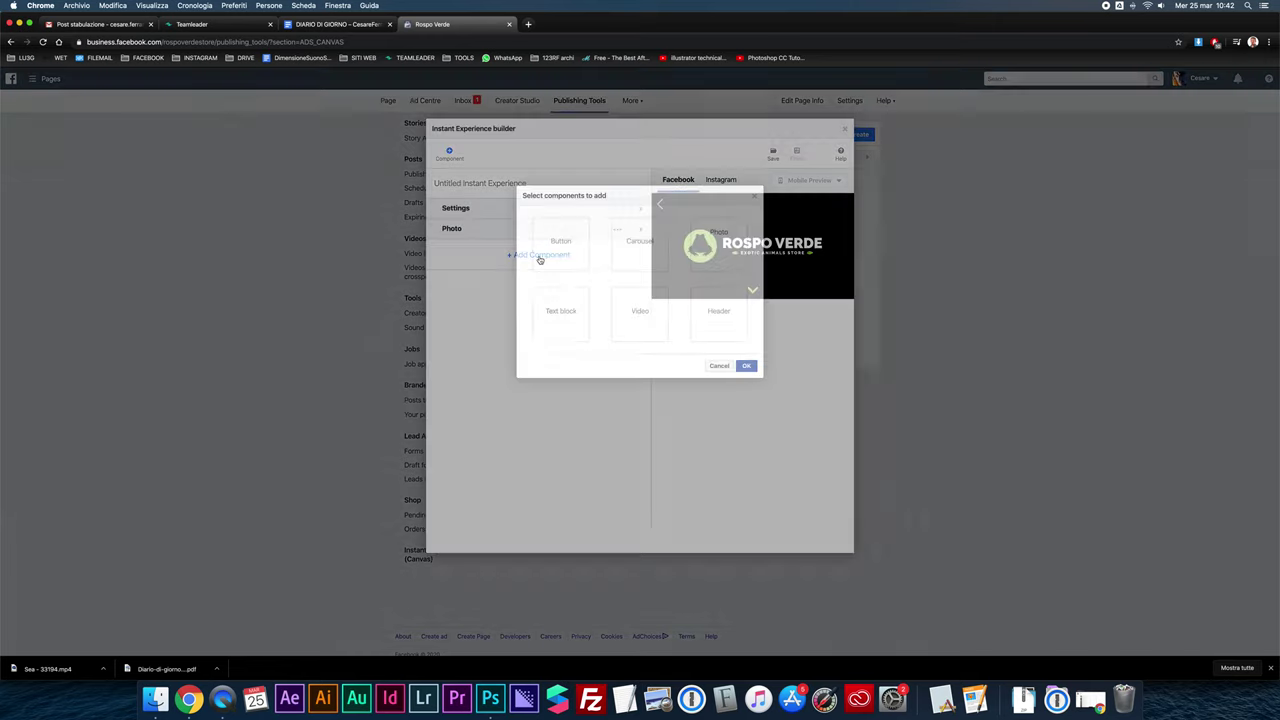
pyautogui.click(157, 698)
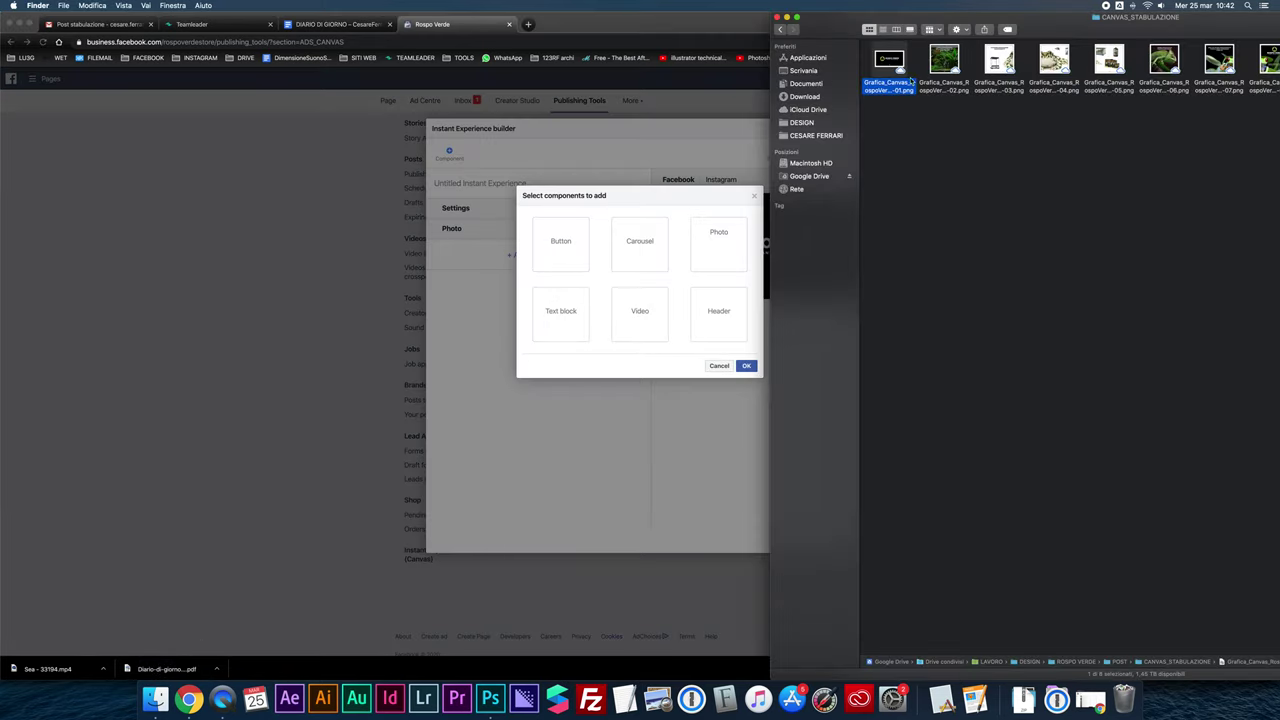
pyautogui.click(944, 60)
pyautogui.press('space')
pyautogui.press('space')
pyautogui.press('Left')
pyautogui.press('space')
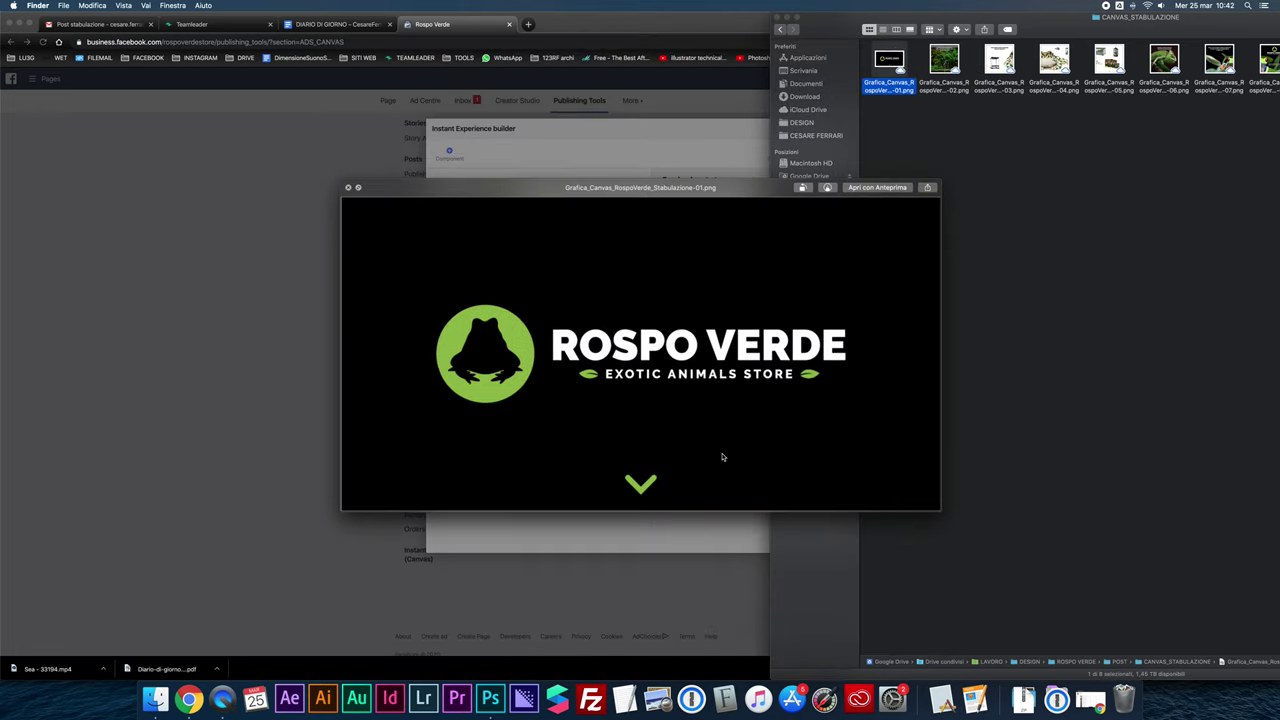
pyautogui.press('space')
pyautogui.click(945, 62)
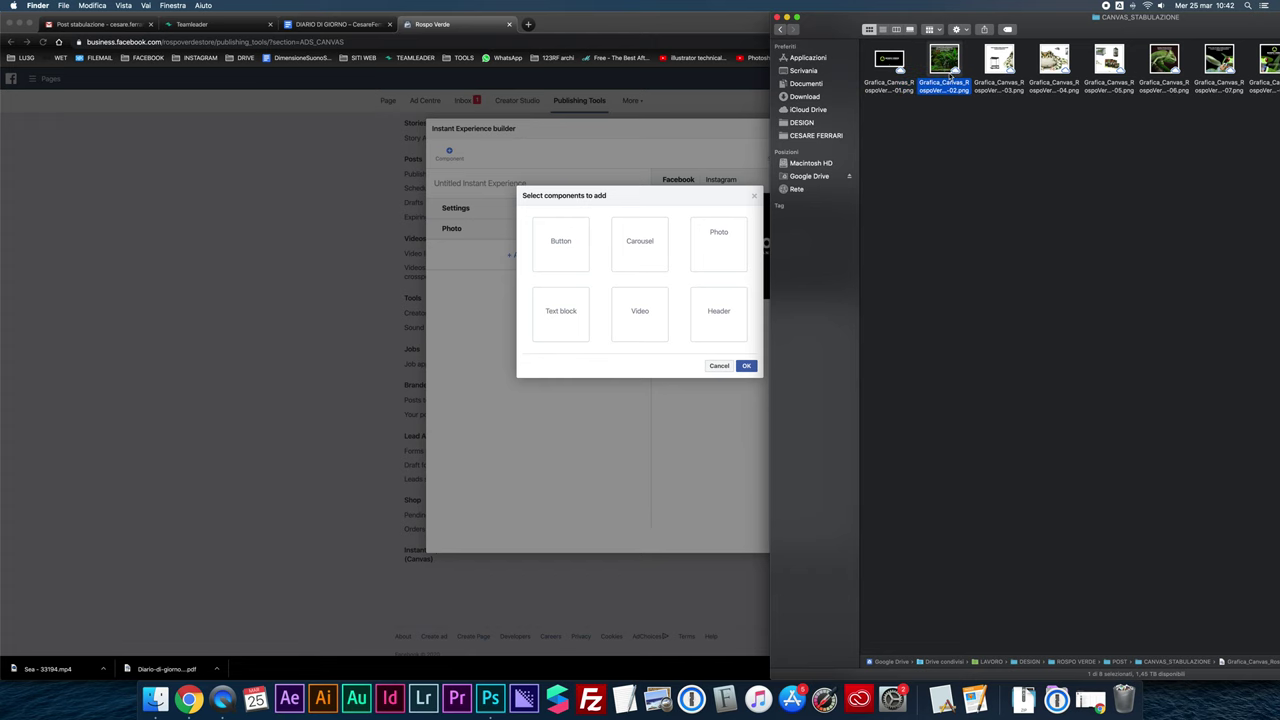
pyautogui.press('space')
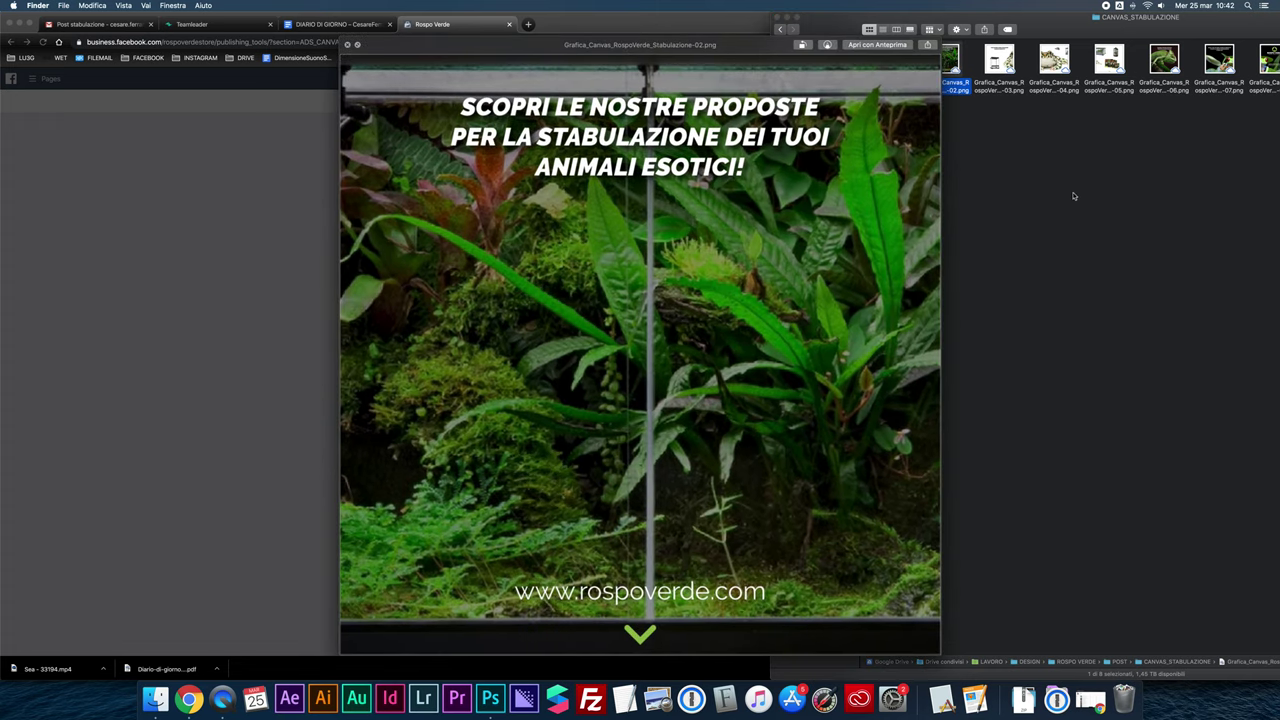
pyautogui.press('space')
# - Add a second Photo component and upload Grafica_Canvas_RospoVerde_Stabulazione-02.png to it from the Finder folder
pyautogui.click(663, 237)
pyautogui.click(714, 236)
pyautogui.click(746, 366)
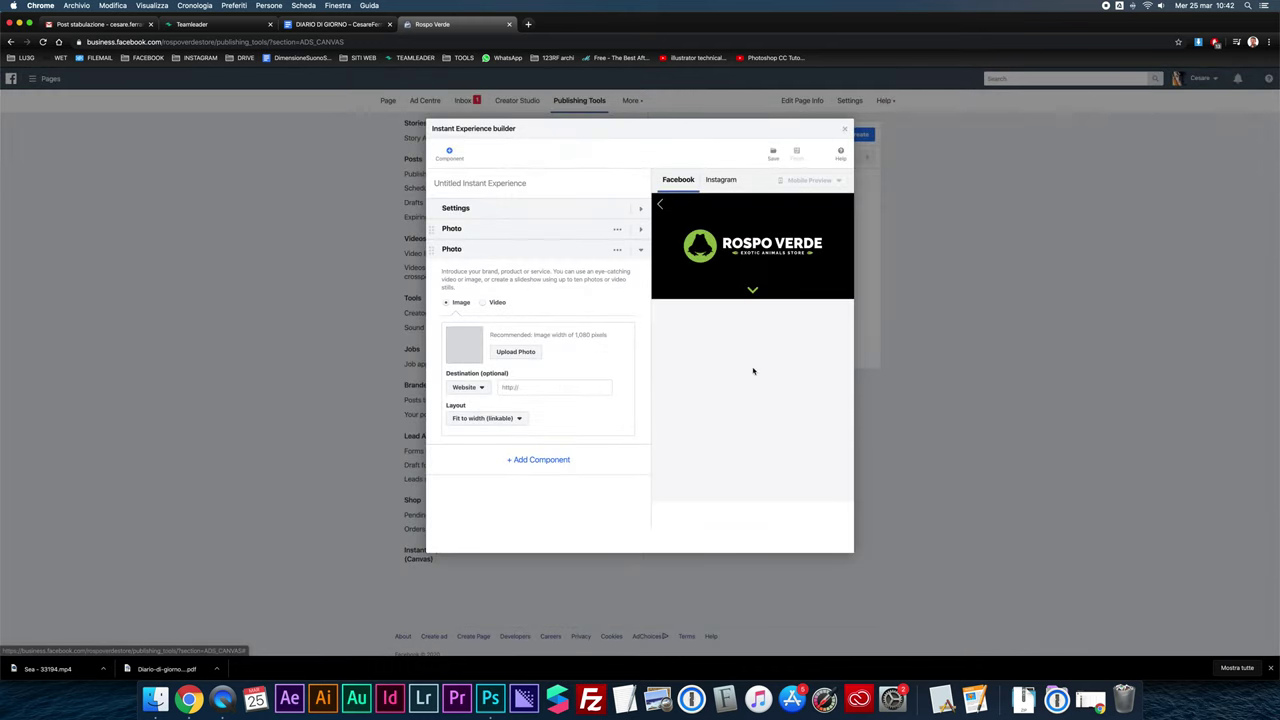
pyautogui.click(150, 707)
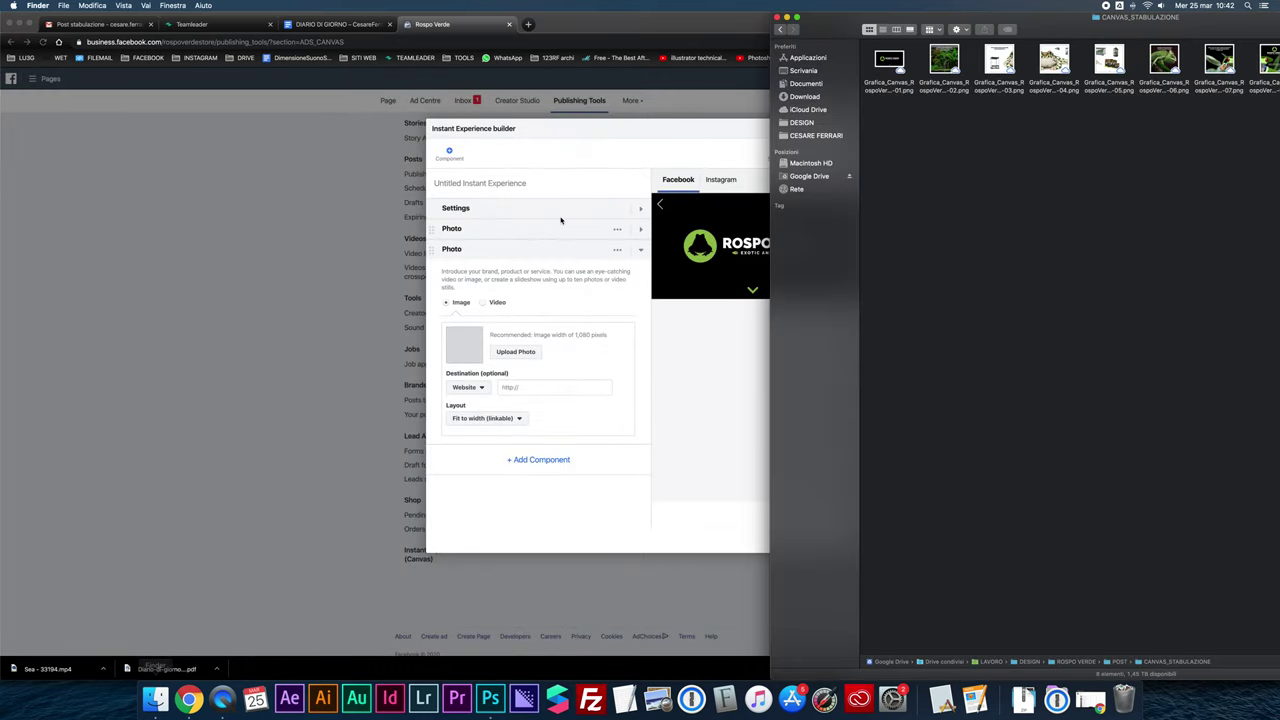
pyautogui.moveTo(950, 70); pyautogui.dragTo(530, 357)
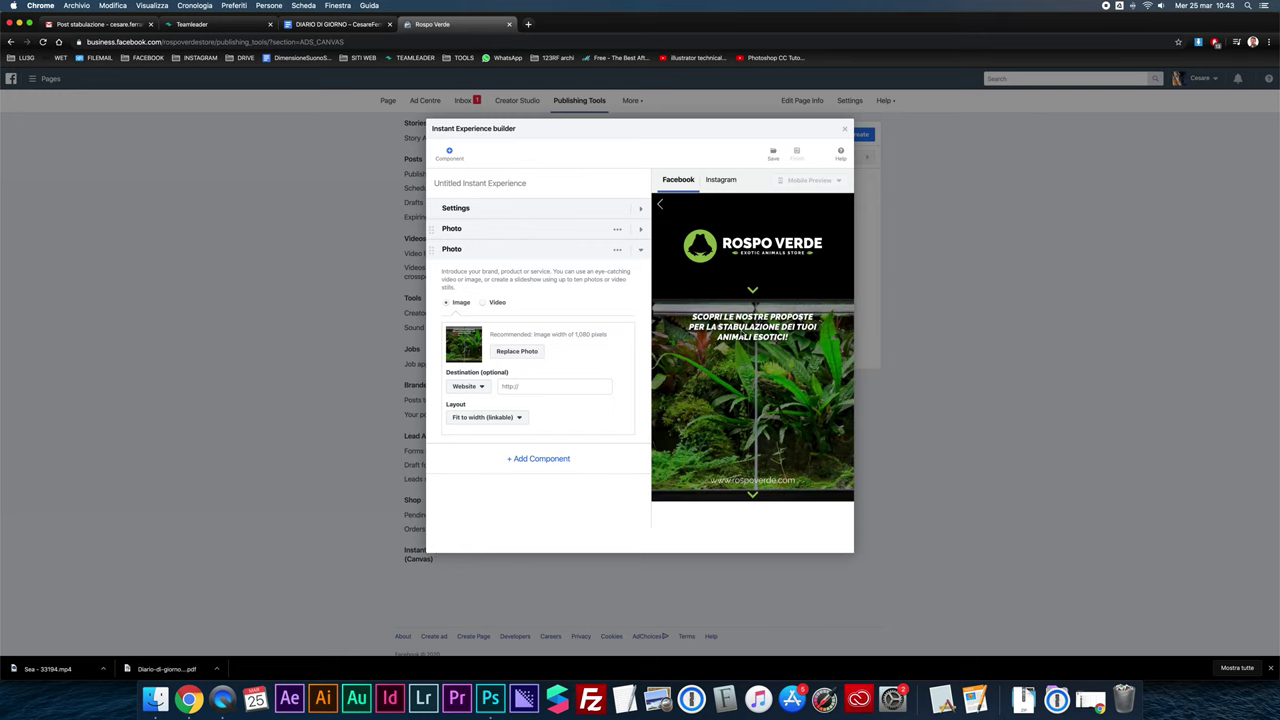
# - Bring all graphics in the Finder folder into view and look through the images ending in -03, -04 and -05
pyautogui.click(155, 698)
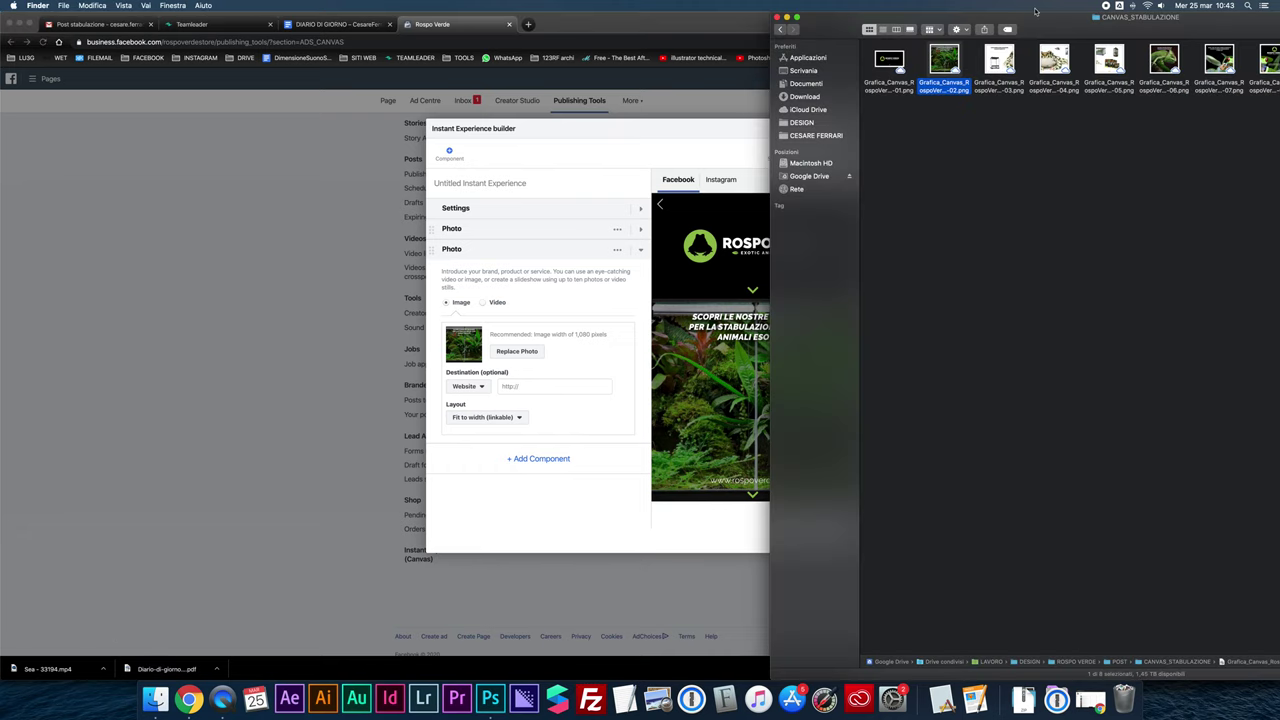
pyautogui.moveTo(1062, 18); pyautogui.dragTo(1026, 18)
pyautogui.click(966, 62)
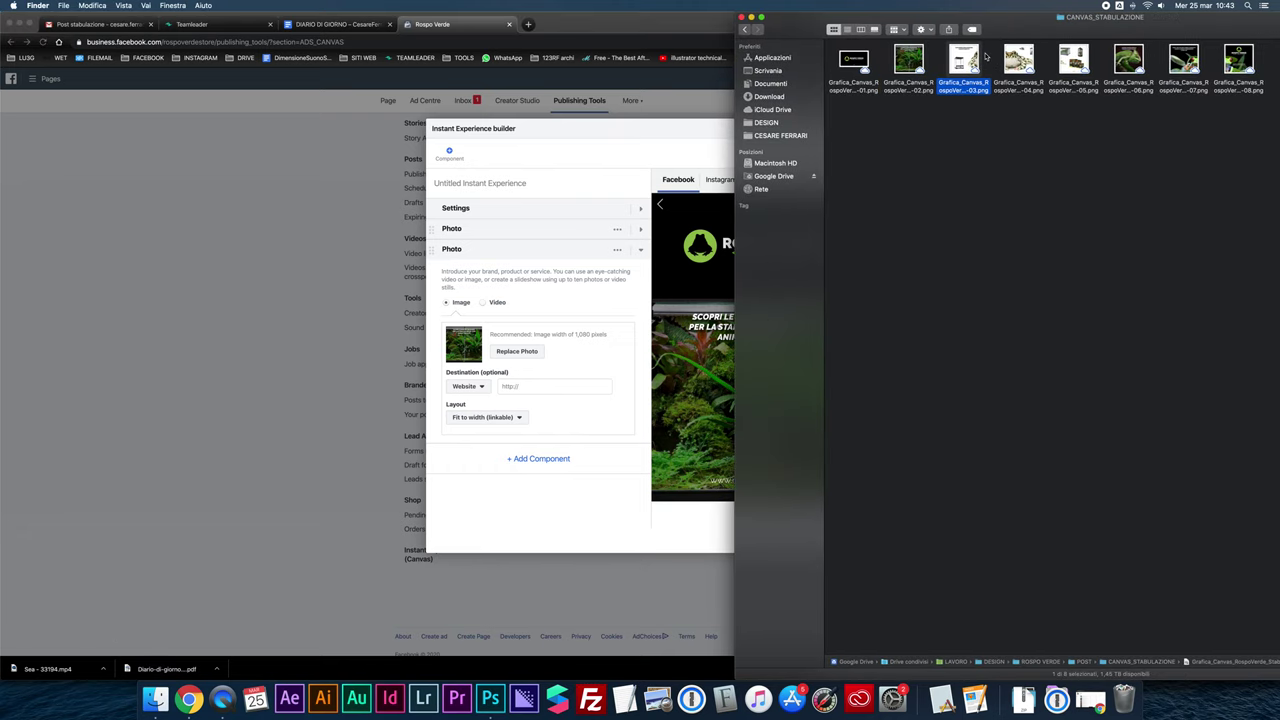
pyautogui.click(1019, 62)
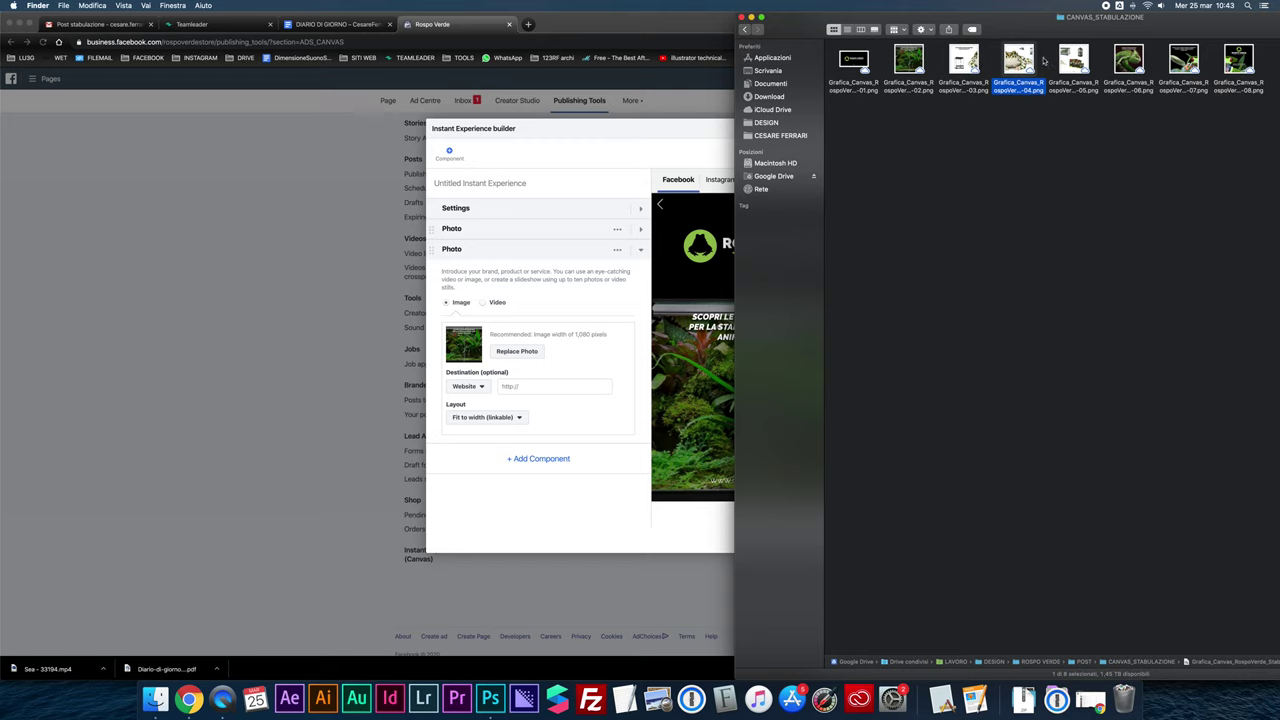
pyautogui.click(1074, 62)
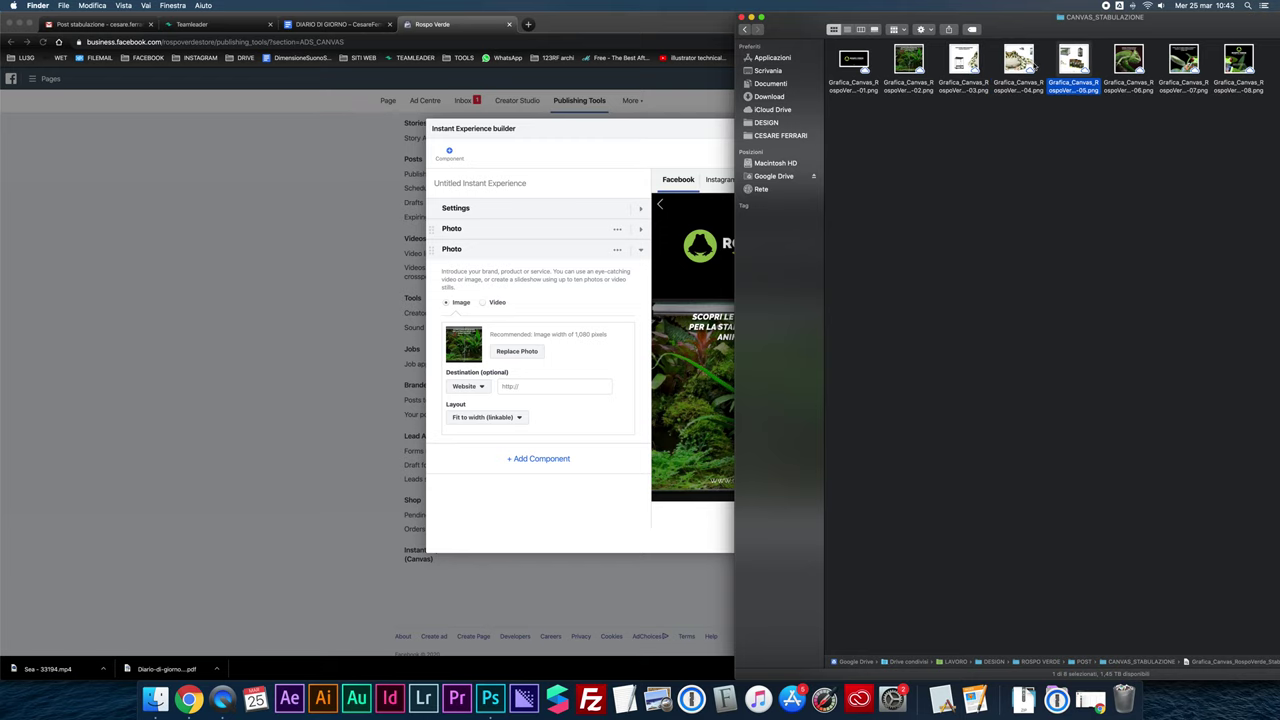
pyautogui.click(538, 260)
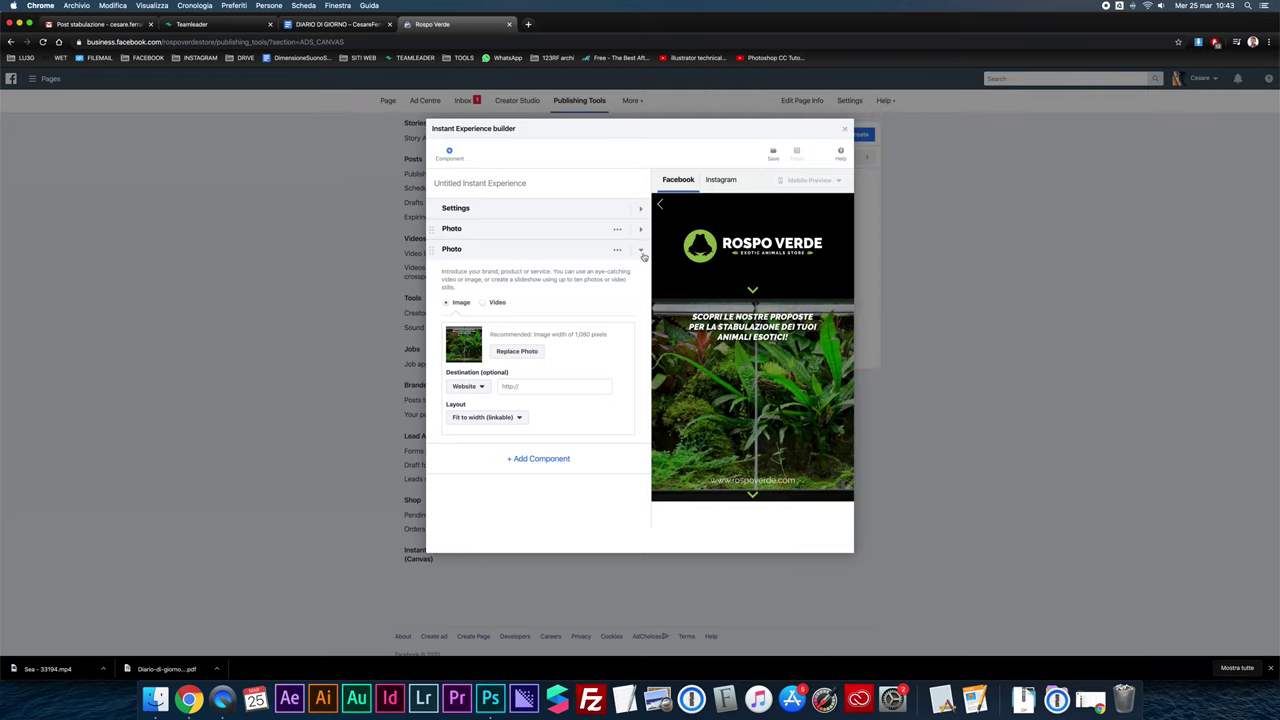
# - Collapse the second Photo component and add a Carousel component below it
pyautogui.click(641, 249)
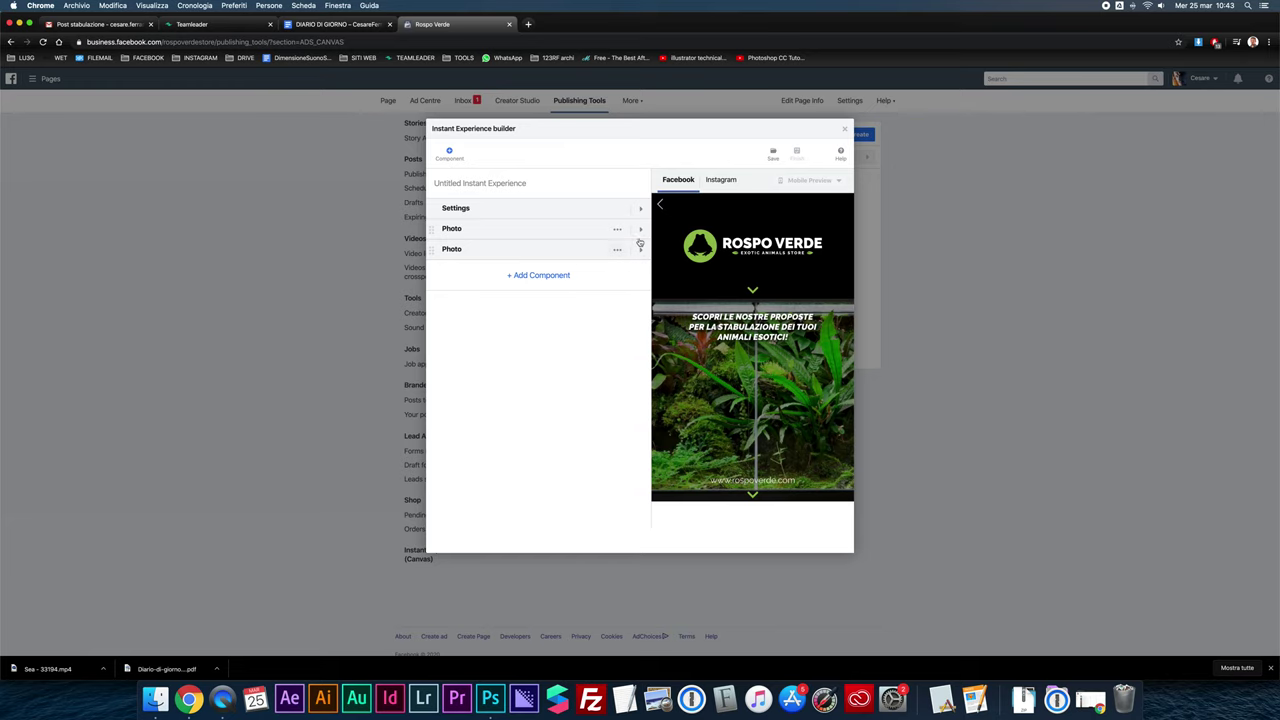
pyautogui.click(549, 276)
pyautogui.click(638, 249)
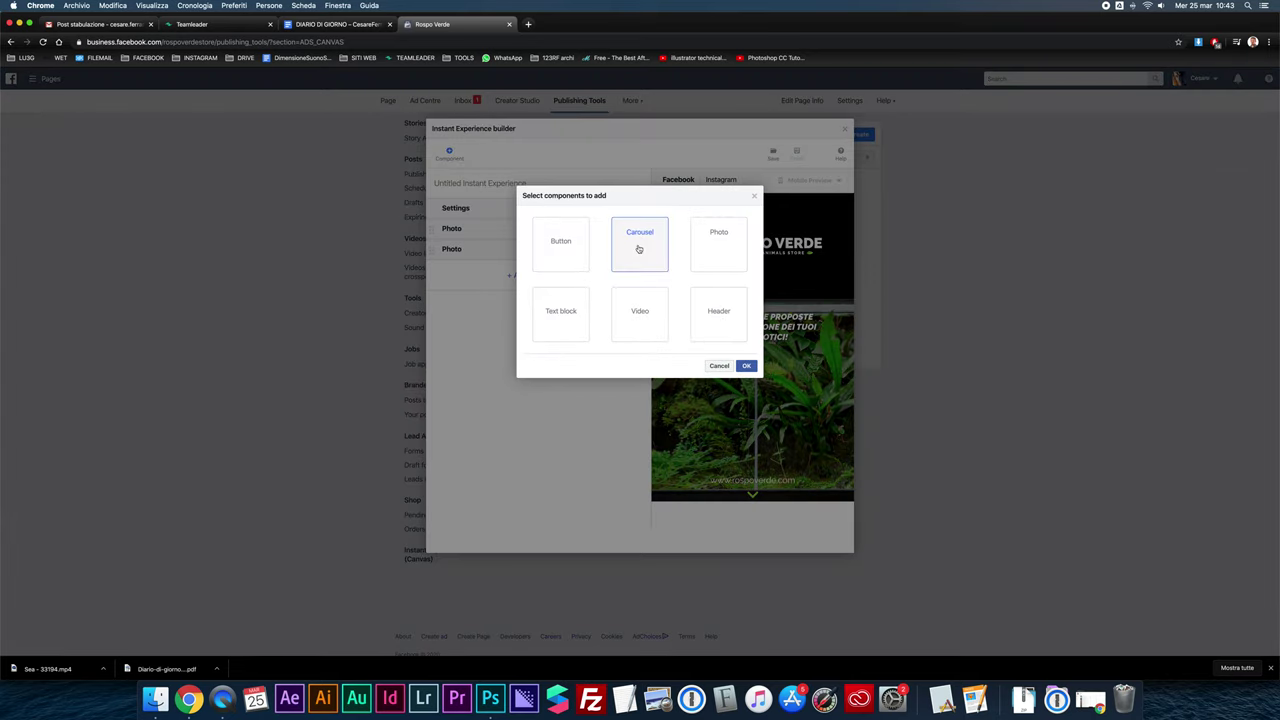
pyautogui.click(746, 365)
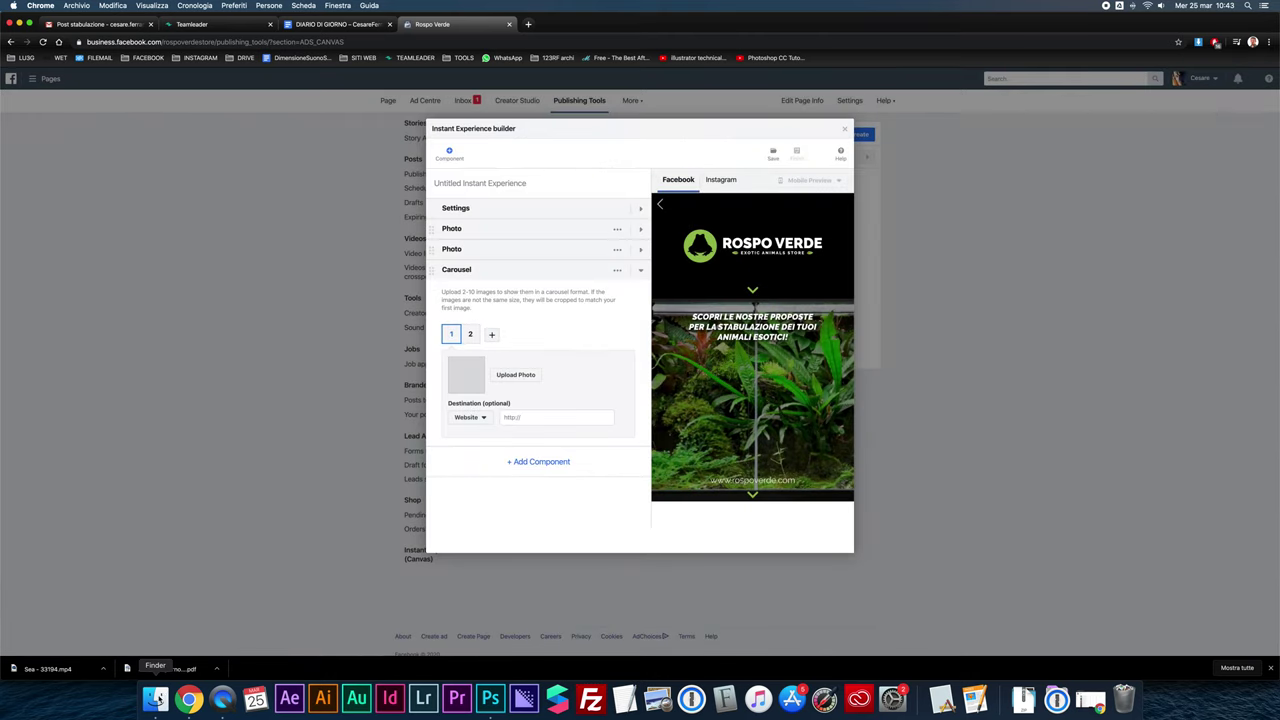
# - Upload the -03 graphic as the first carousel image and -04 as the second, and check the transition in the preview
pyautogui.click(155, 698)
pyautogui.moveTo(963, 62); pyautogui.dragTo(518, 376)
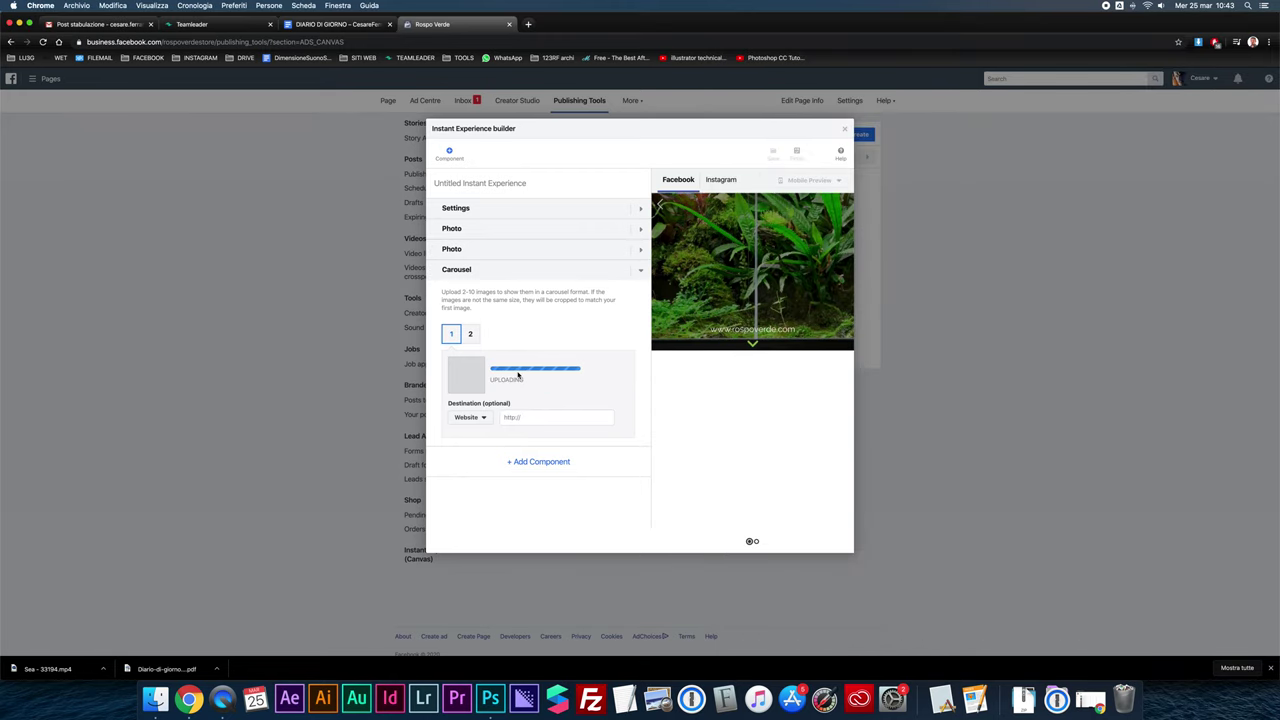
pyautogui.click(470, 334)
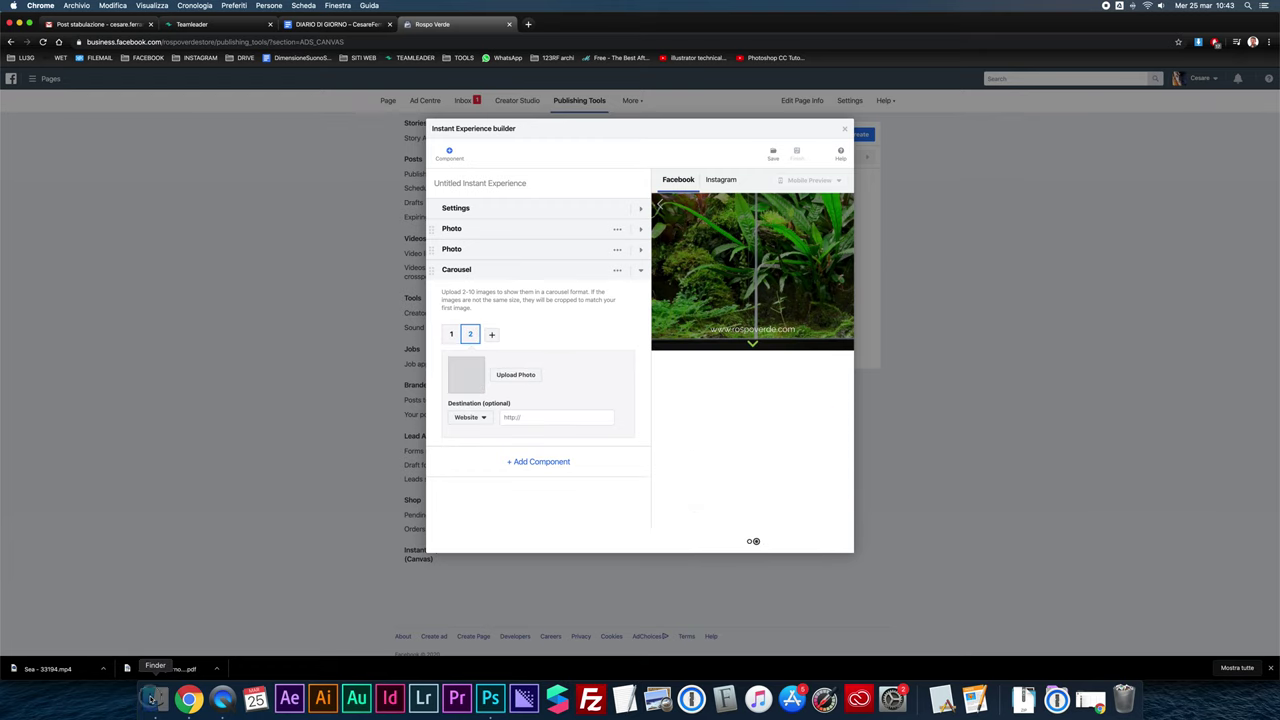
pyautogui.click(153, 698)
pyautogui.moveTo(1018, 62); pyautogui.dragTo(510, 374)
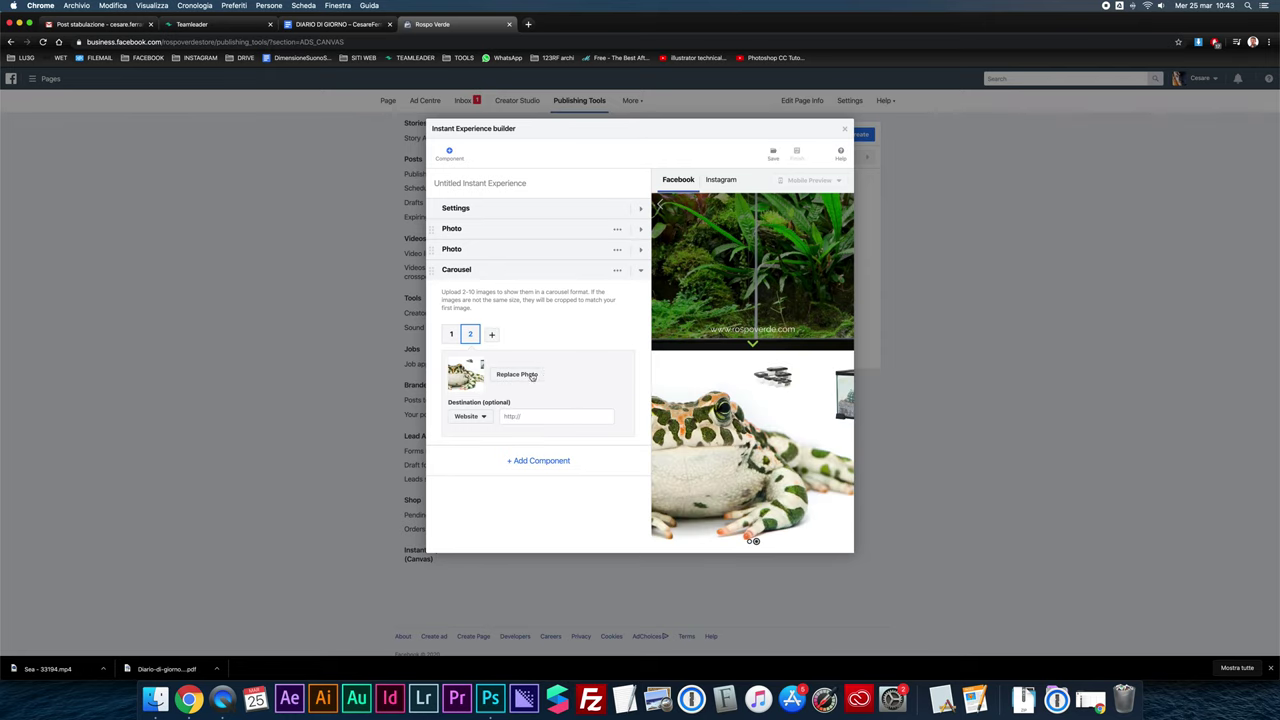
pyautogui.click(749, 541)
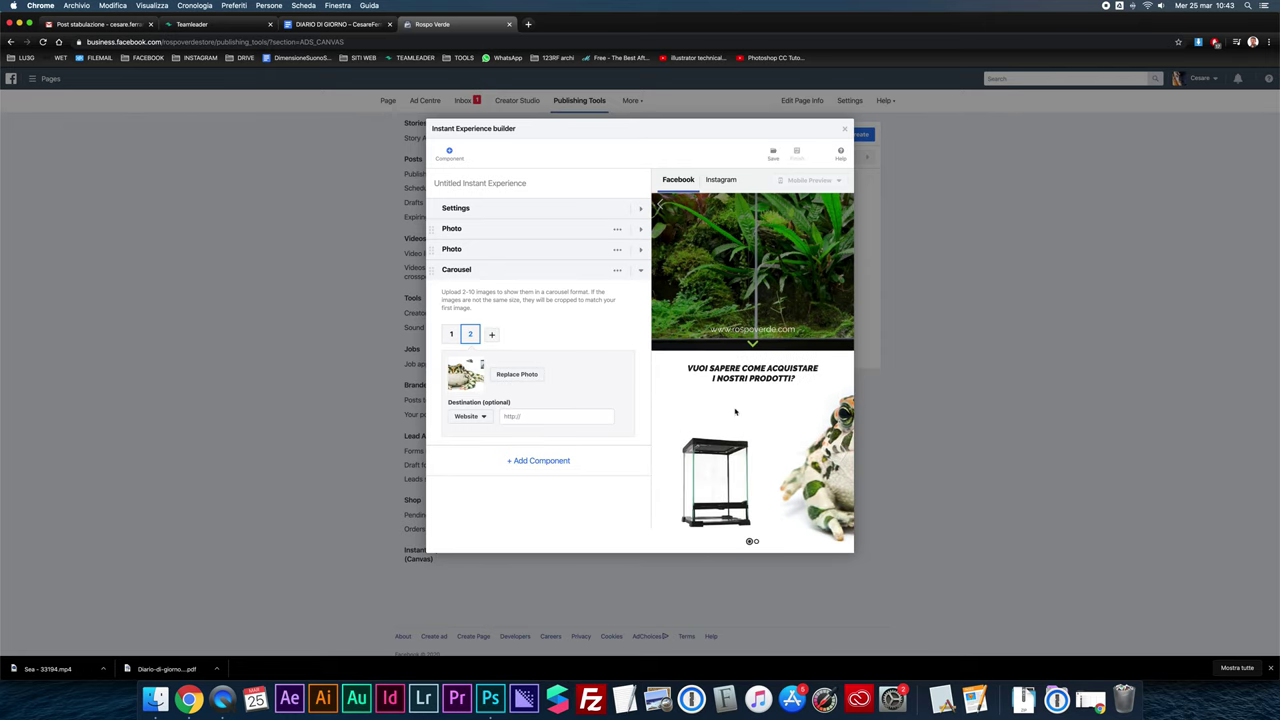
pyautogui.moveTo(808, 418); pyautogui.dragTo(762, 425)
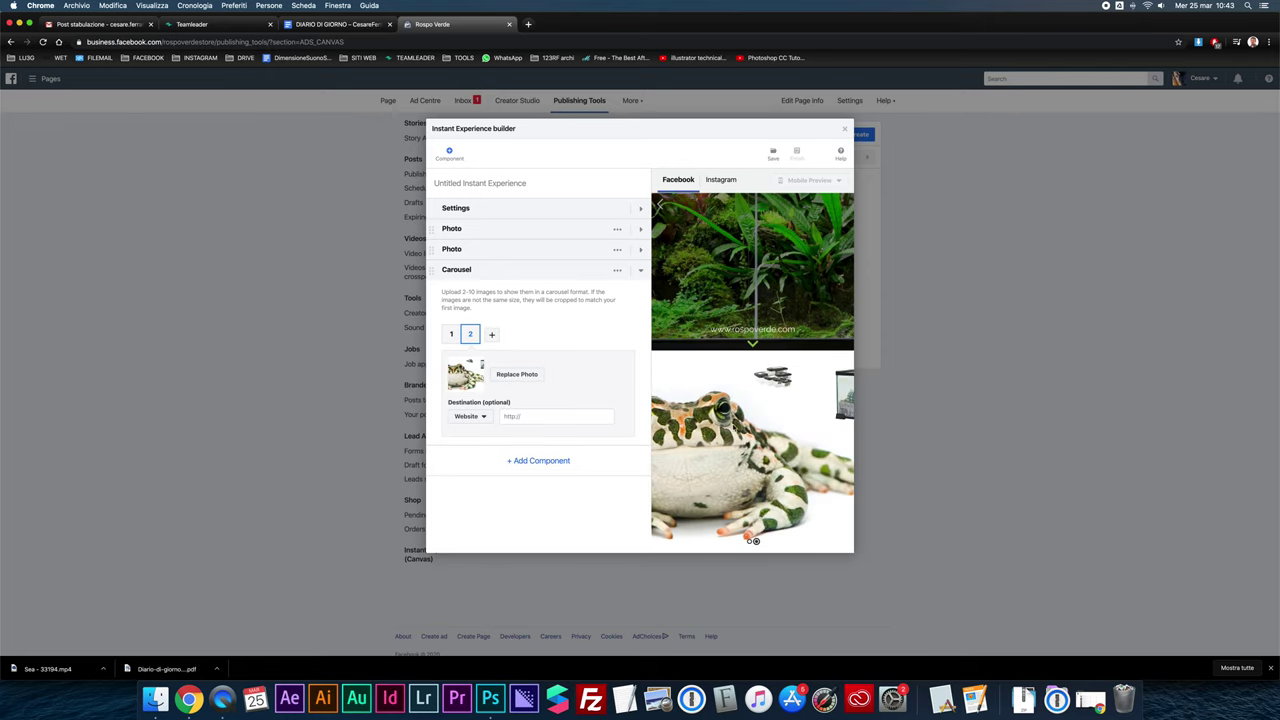
# - Add a third carousel image, upload the -05 graphic to it, and check the carousel in the preview
pyautogui.click(491, 334)
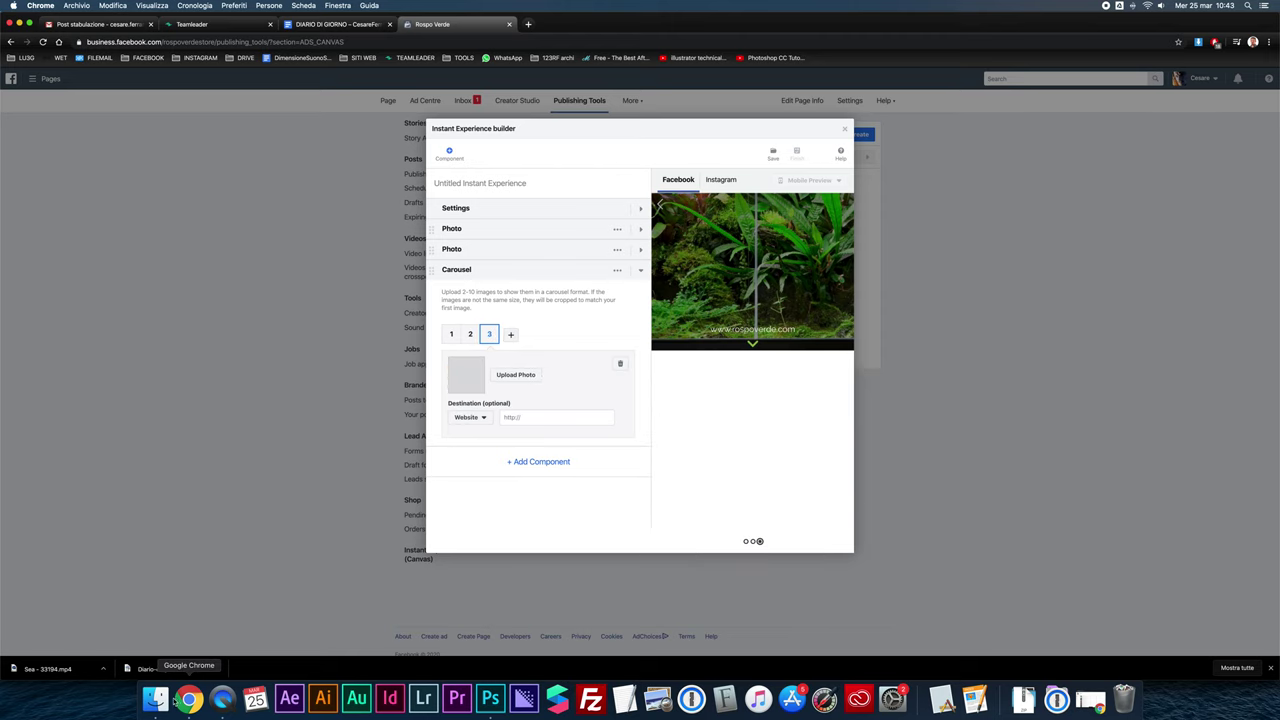
pyautogui.click(155, 699)
pyautogui.moveTo(1073, 60); pyautogui.dragTo(524, 376)
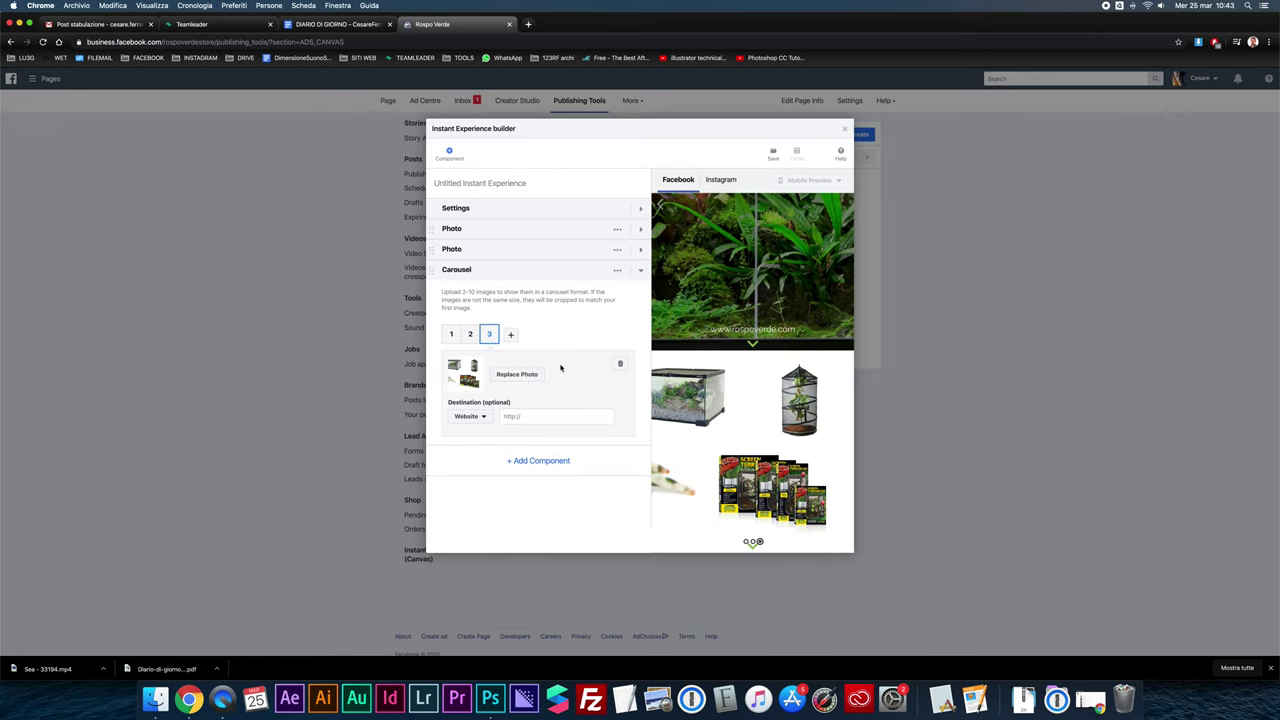
pyautogui.moveTo(720, 428); pyautogui.dragTo(614, 400)
# - Preview the graphic Grafica_Canvas_RospoVerde_Stabulazione-06.png in Finder and return to the Instant Experience builder
pyautogui.click(155, 698)
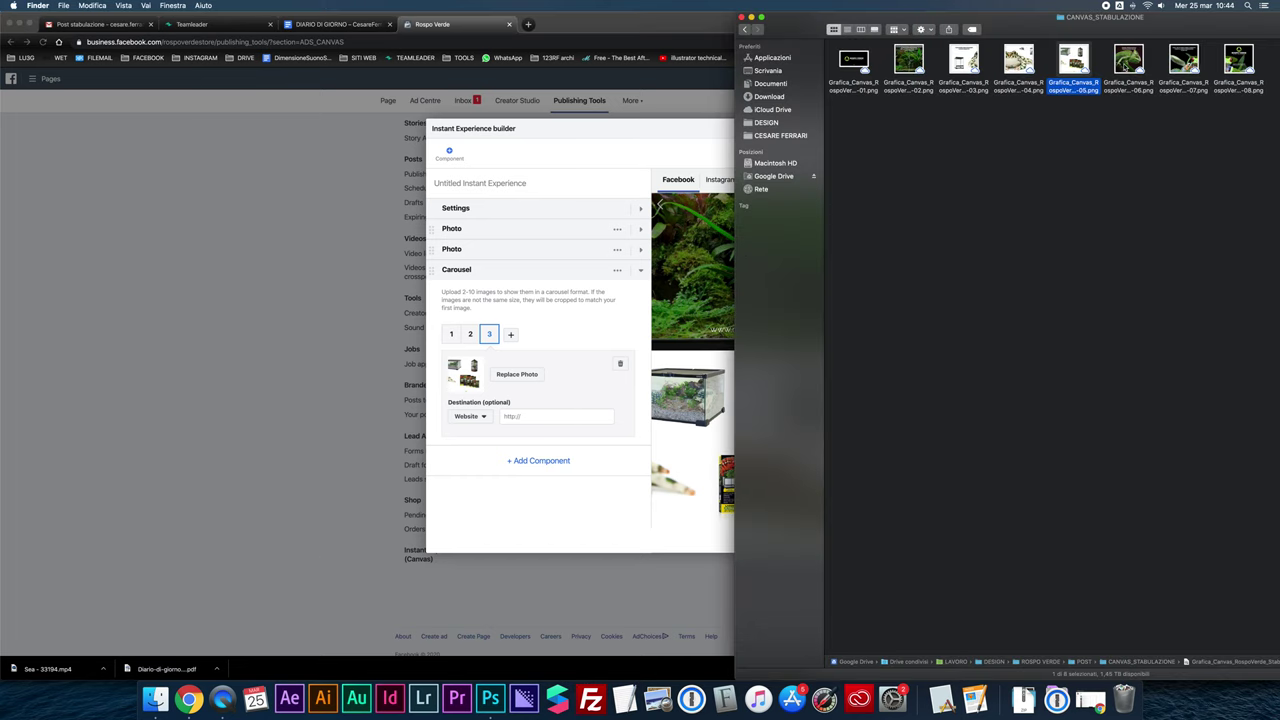
pyautogui.click(1125, 67)
pyautogui.press('space')
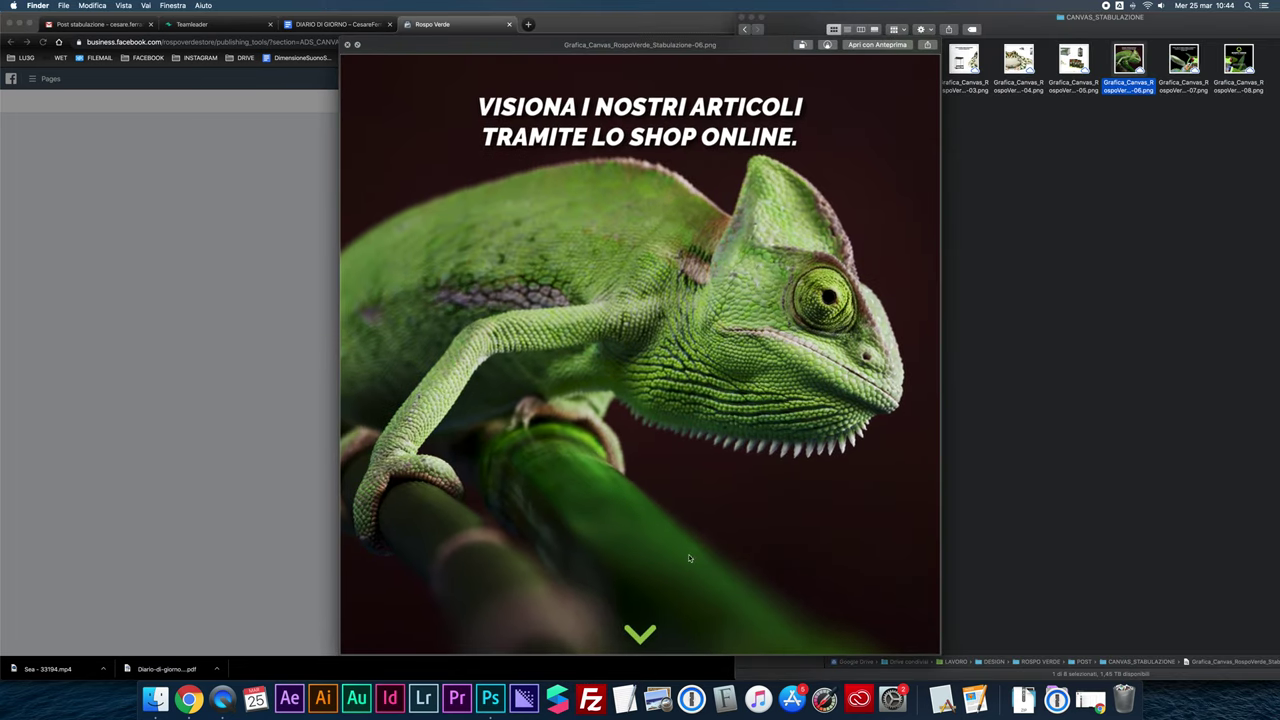
pyautogui.press('space')
pyautogui.click(614, 177)
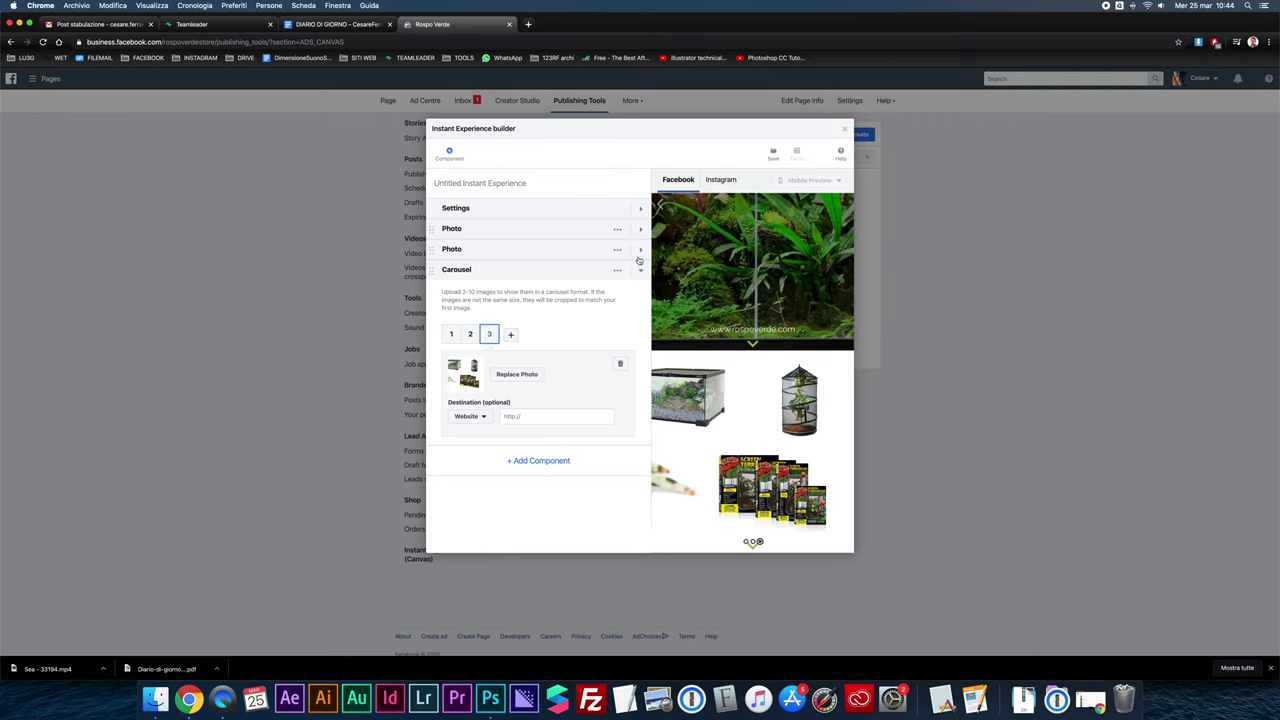
# - Collapse the Carousel component and add a Photo component below it
pyautogui.click(640, 271)
pyautogui.click(556, 302)
pyautogui.click(718, 245)
pyautogui.click(746, 365)
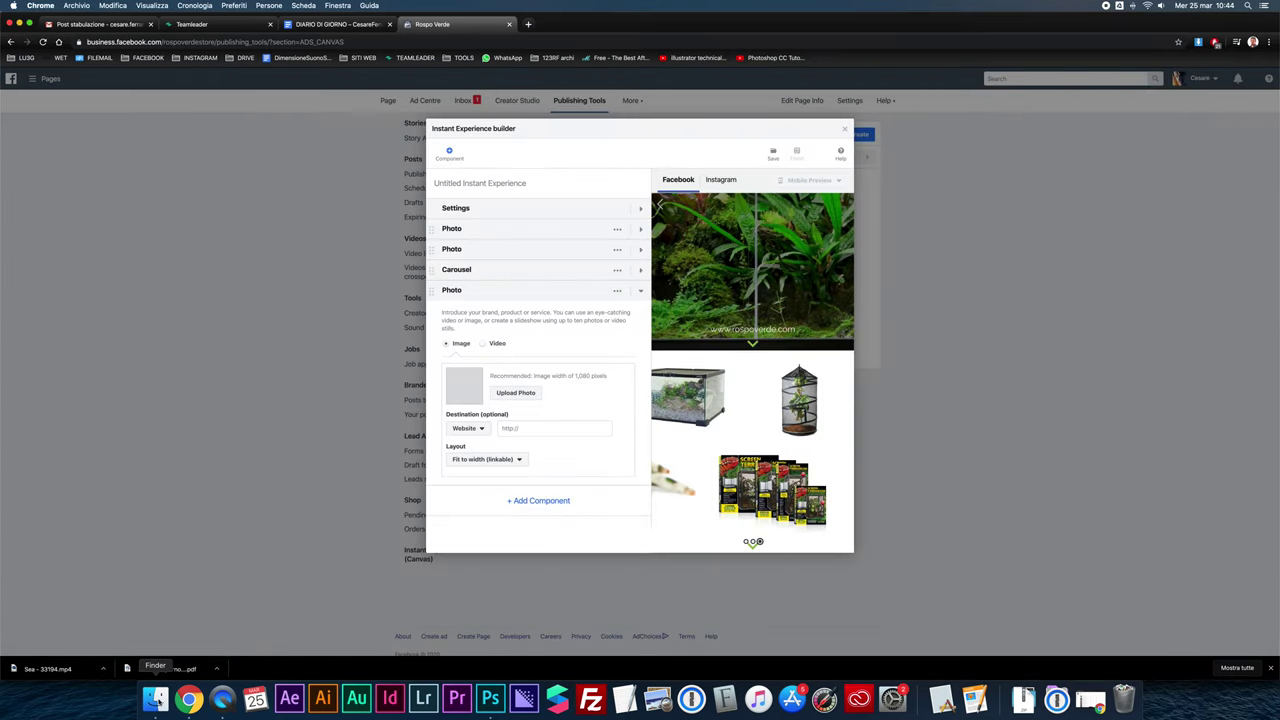
# - Upload the -06 graphic from the Finder folder to the Photo component below the carousel
pyautogui.click(140, 699)
pyautogui.moveTo(1128, 62); pyautogui.dragTo(520, 392)
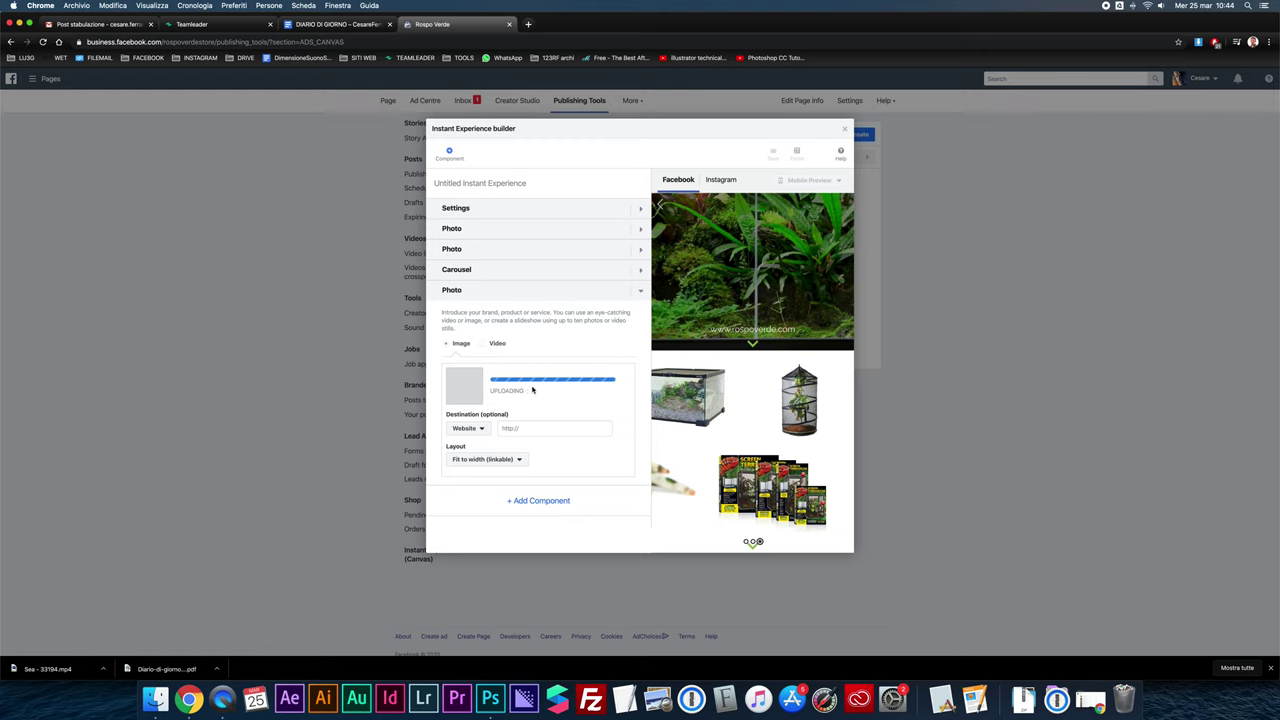
pyautogui.scroll(-2, 784, 399)
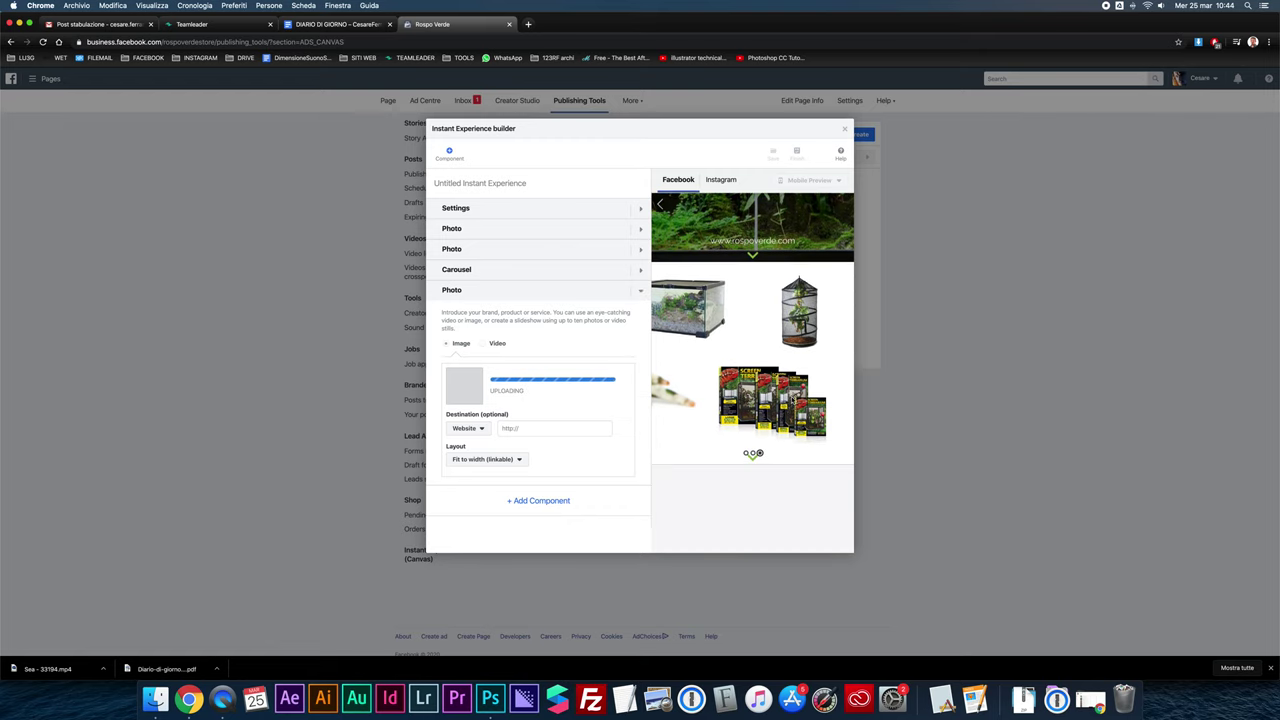
# - Collapse the lower Photo component, inspect the -07 and -08 graphics in Finder, and return to the Instant Experience builder
pyautogui.scroll(-3, 770, 390)
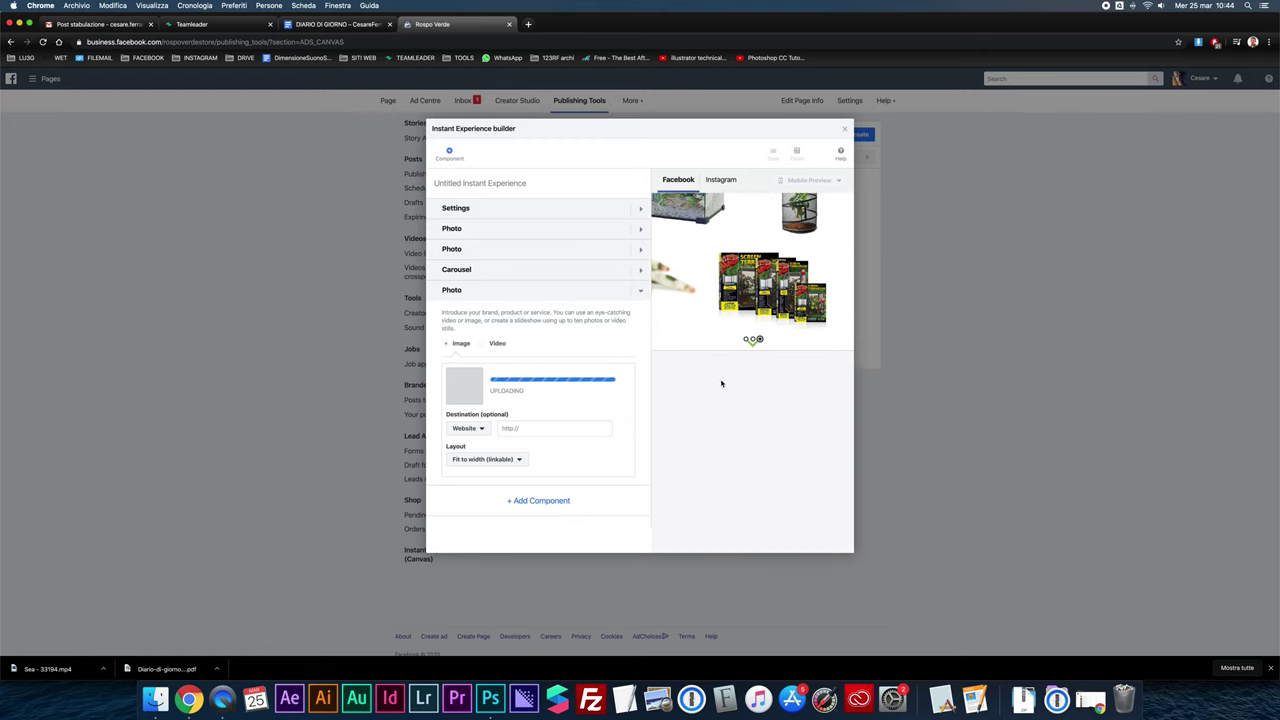
pyautogui.click(641, 289)
pyautogui.click(155, 698)
pyautogui.click(1183, 62)
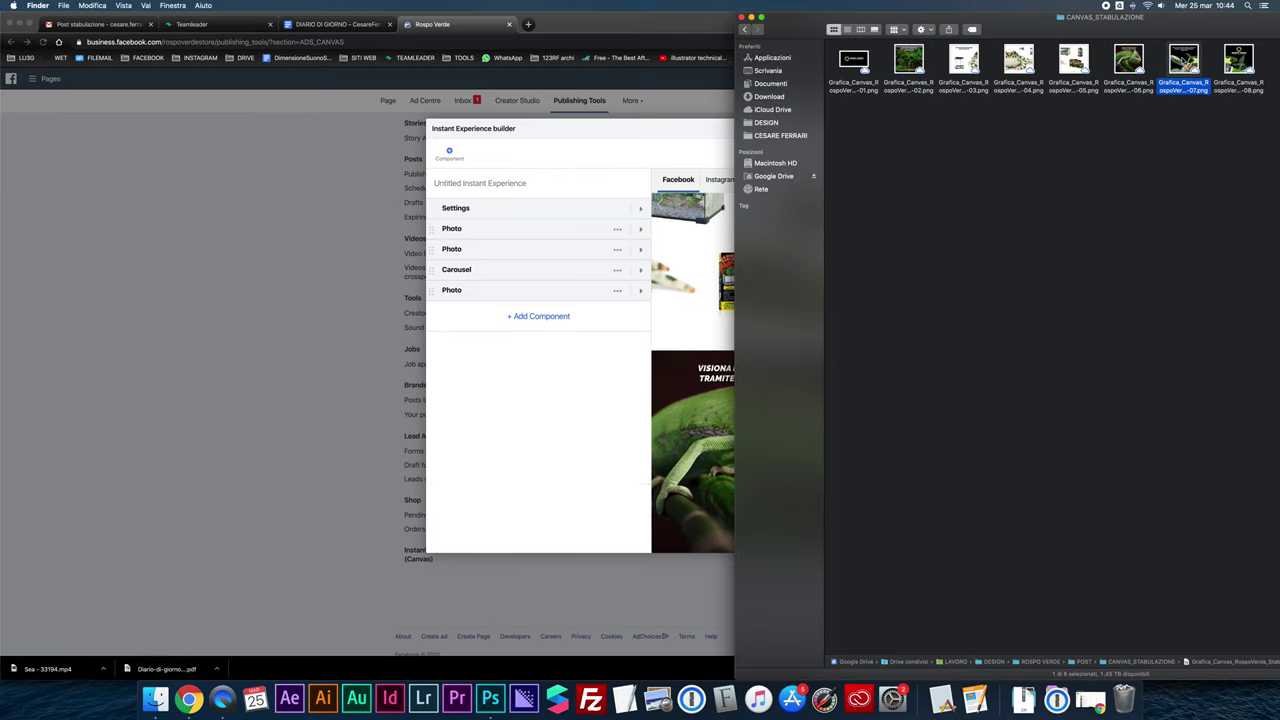
pyautogui.click(1240, 65)
pyautogui.click(634, 172)
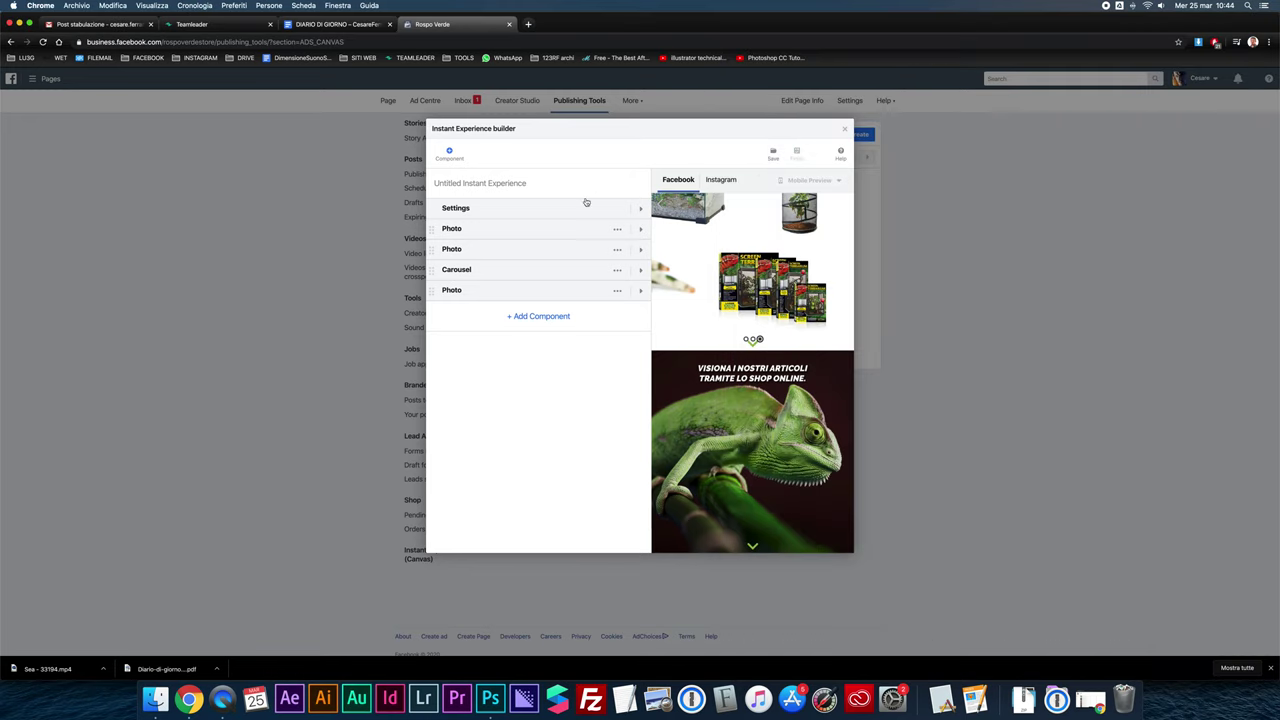
# - Add a Carousel component below the last Photo and upload the -07 graphic from the Finder folder as its first image
pyautogui.click(553, 314)
pyautogui.click(645, 246)
pyautogui.click(741, 366)
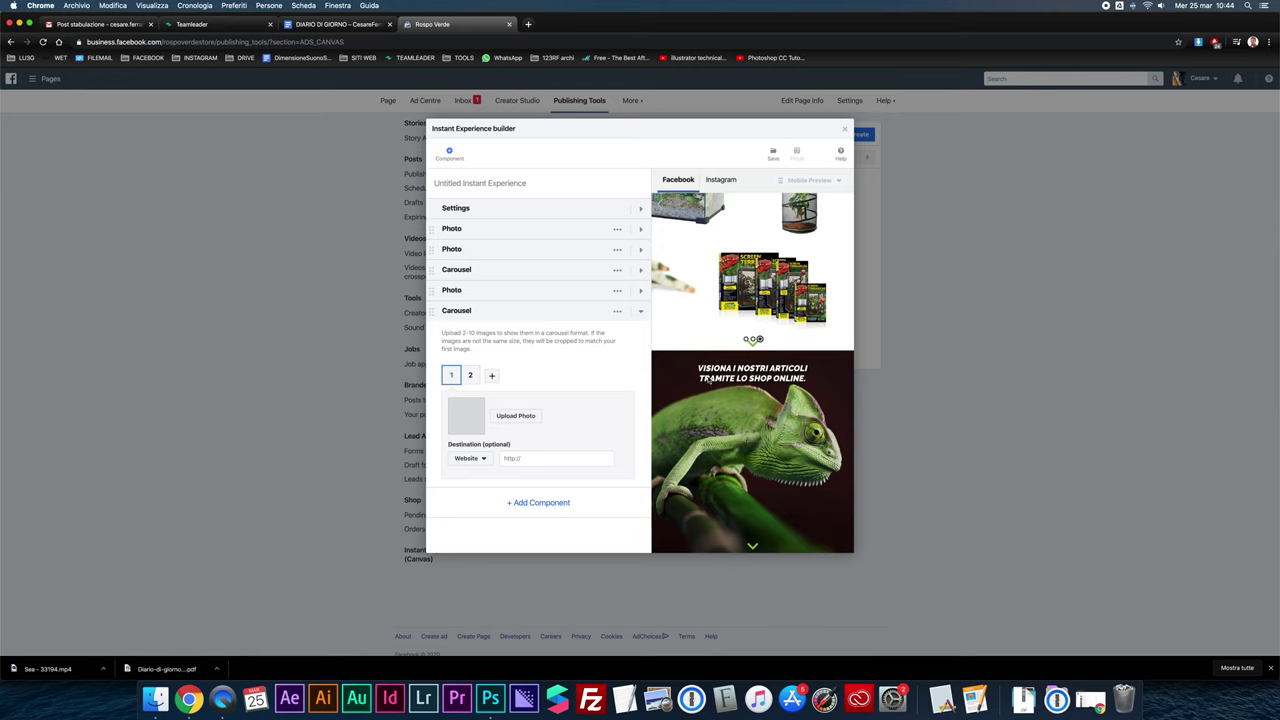
pyautogui.click(160, 692)
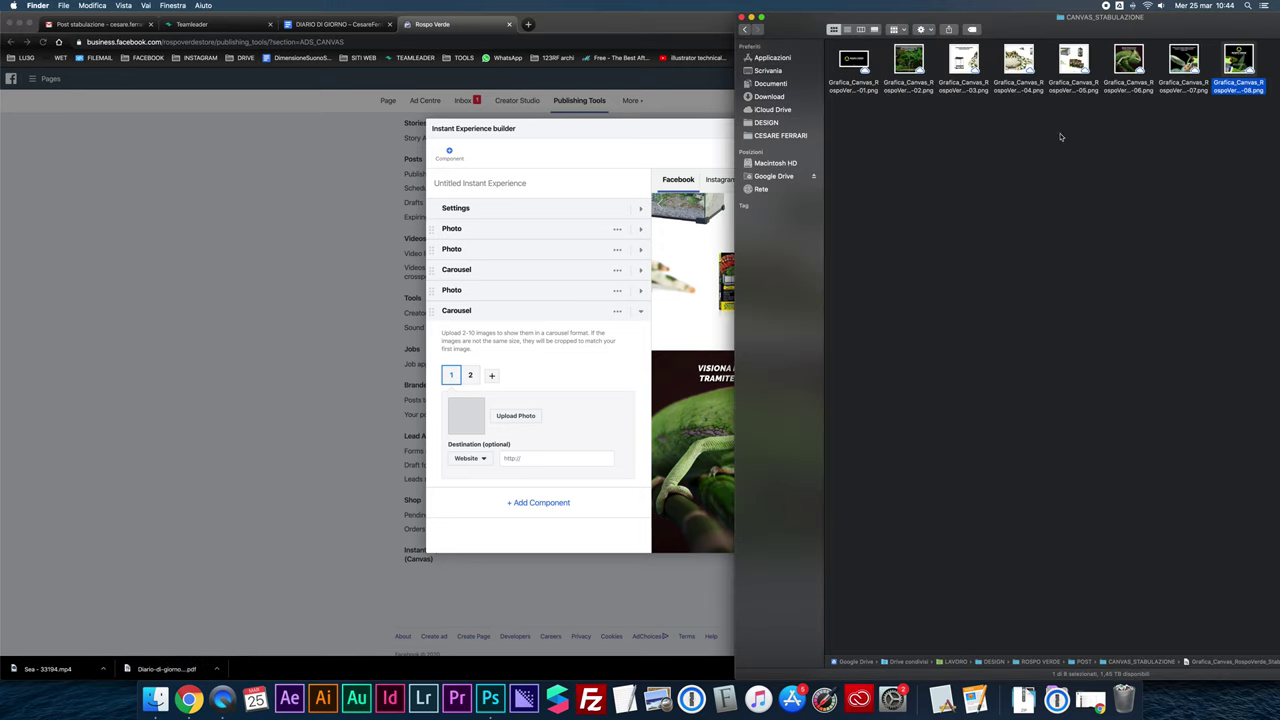
pyautogui.moveTo(1238, 62); pyautogui.dragTo(507, 420)
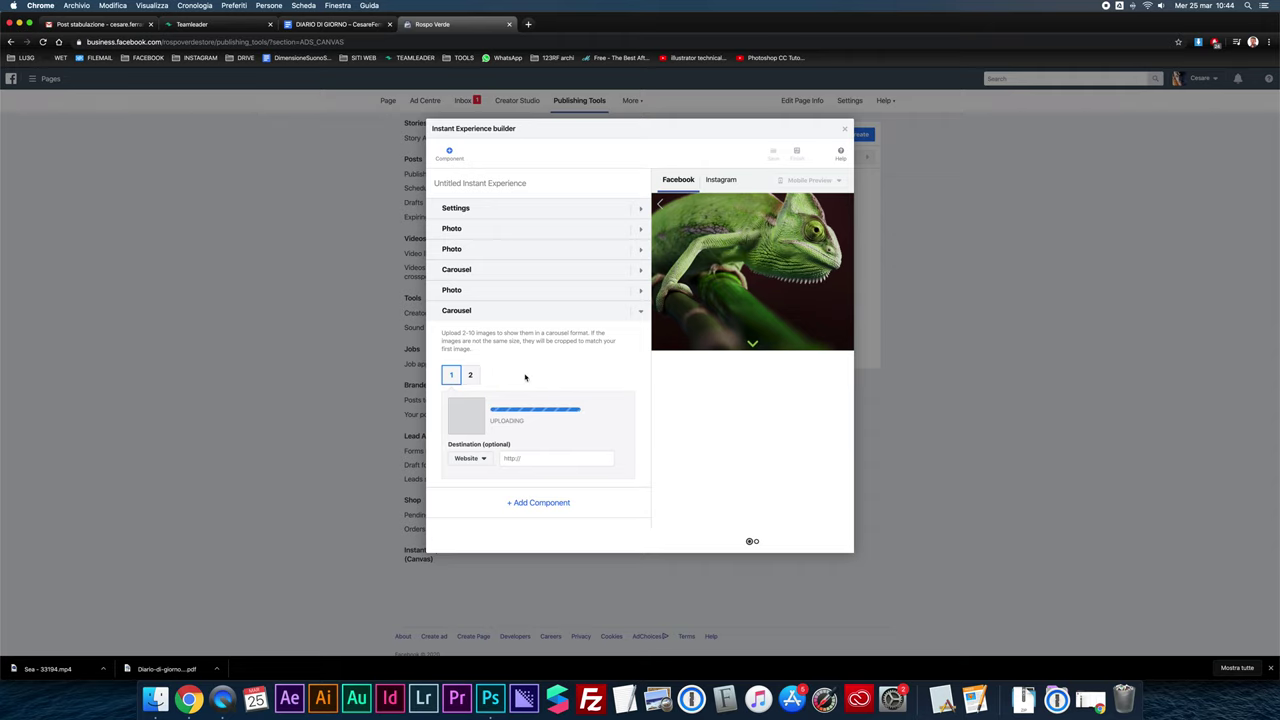
# - Upload the -08 graphic from the Finder folder as the second image of the new carousel
pyautogui.click(471, 375)
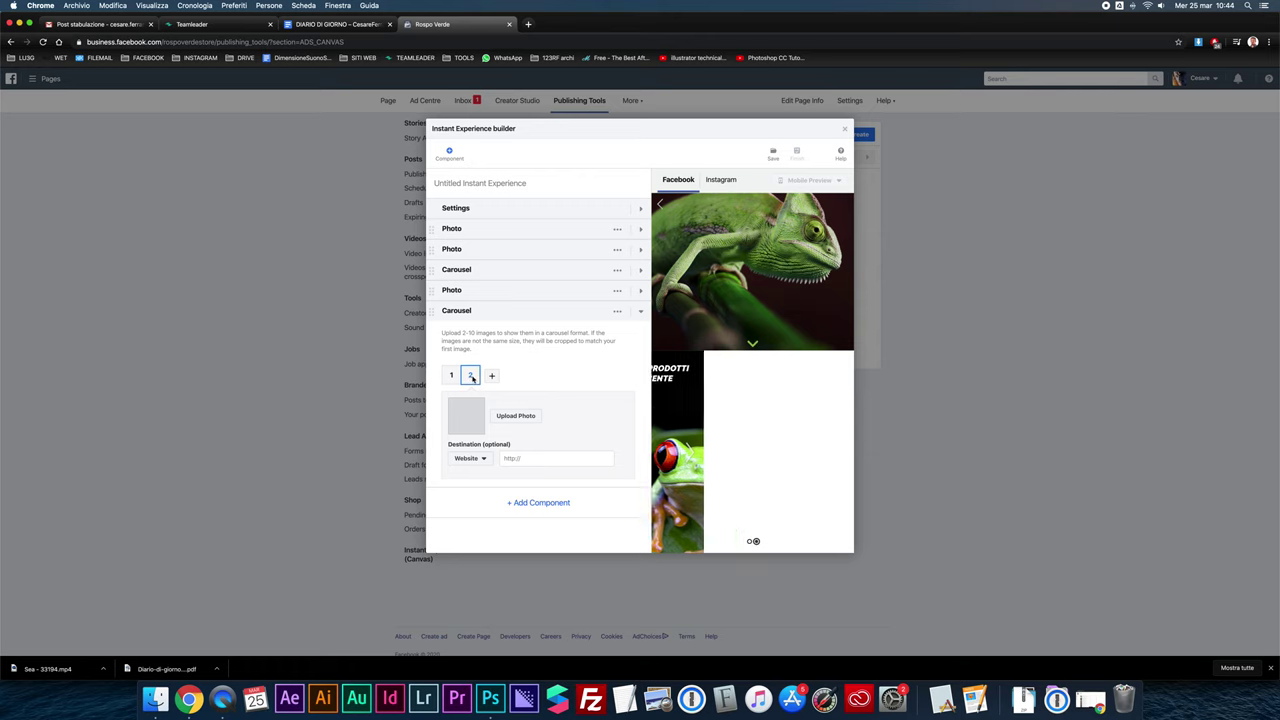
pyautogui.click(155, 698)
pyautogui.moveTo(1216, 76); pyautogui.dragTo(520, 417)
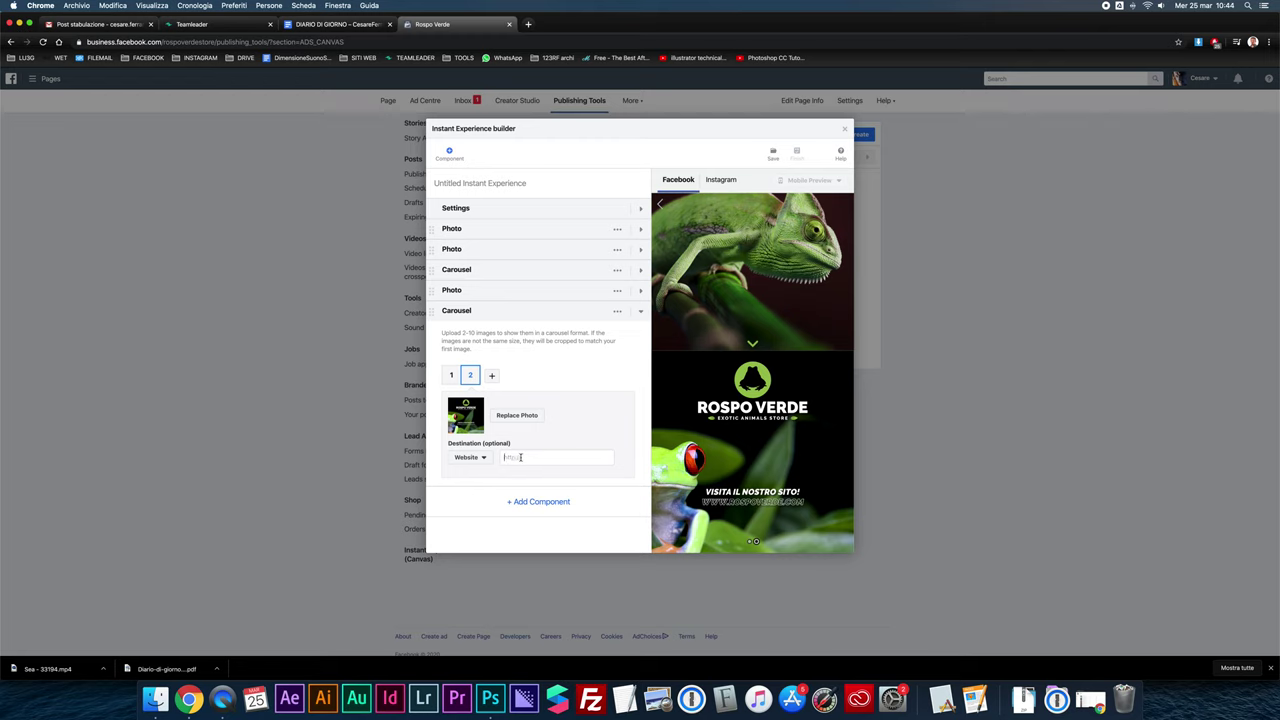
pyautogui.write('www.rospoverde.com')
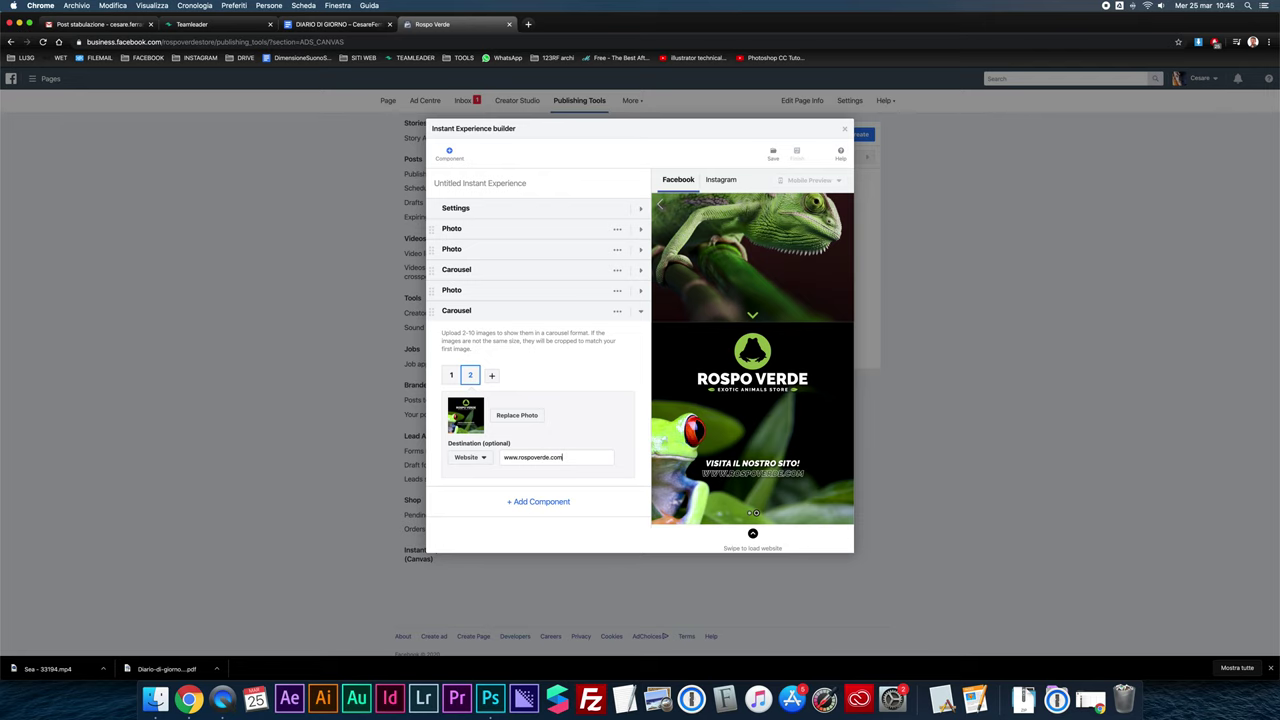
pyautogui.click(551, 369)
pyautogui.click(640, 315)
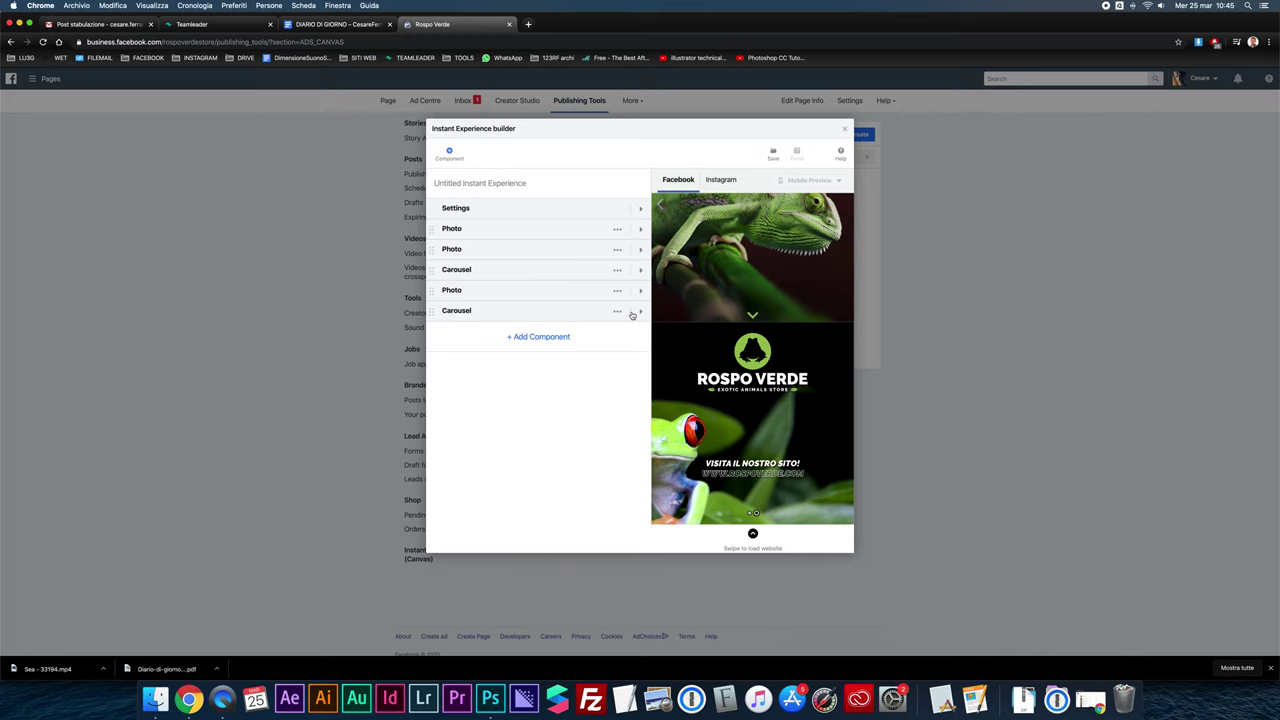
# - View the component types that can be added without adding one, and review the whole experience in the Facebook preview
pyautogui.click(555, 339)
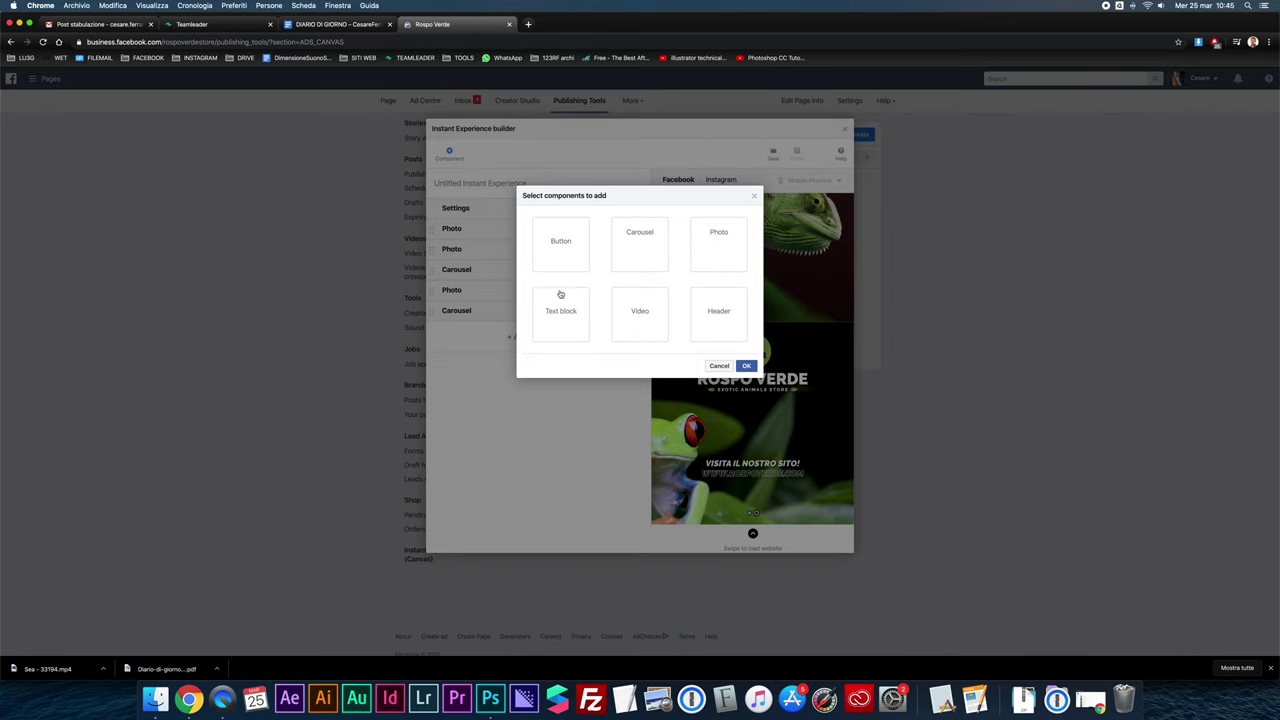
pyautogui.click(754, 199)
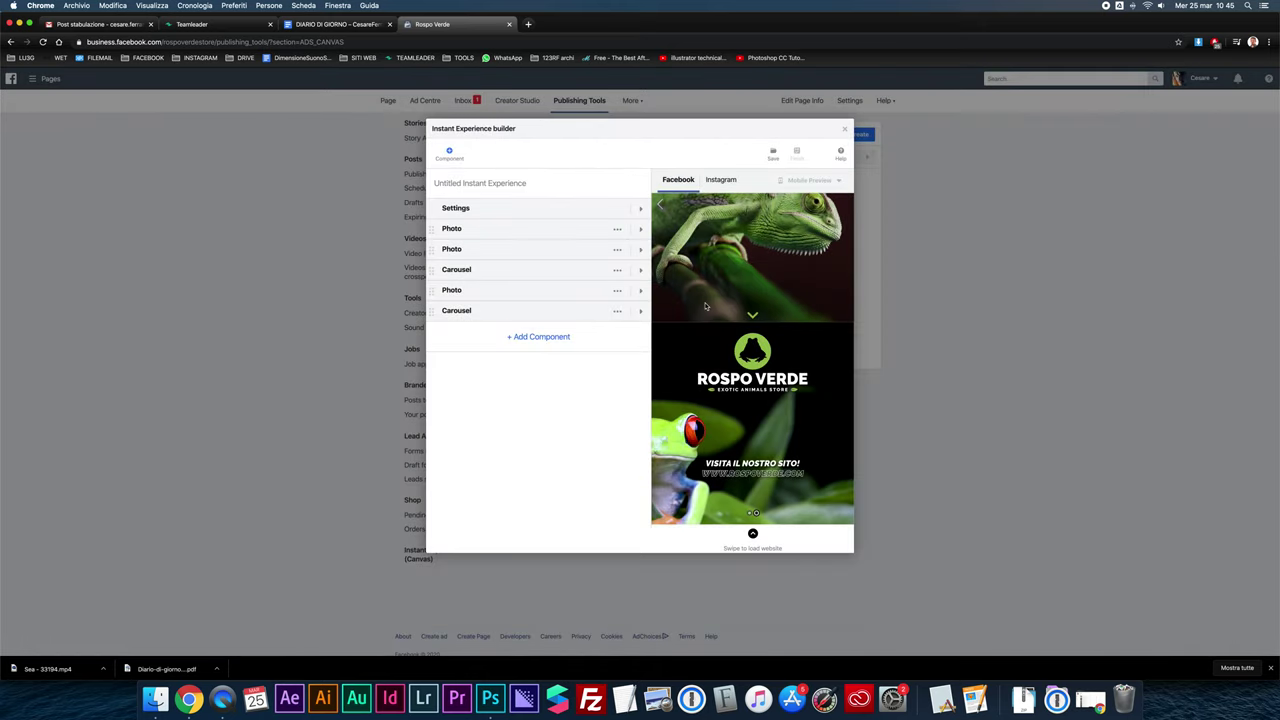
pyautogui.scroll(5, 740, 367)
pyautogui.scroll(-2, 740, 367)
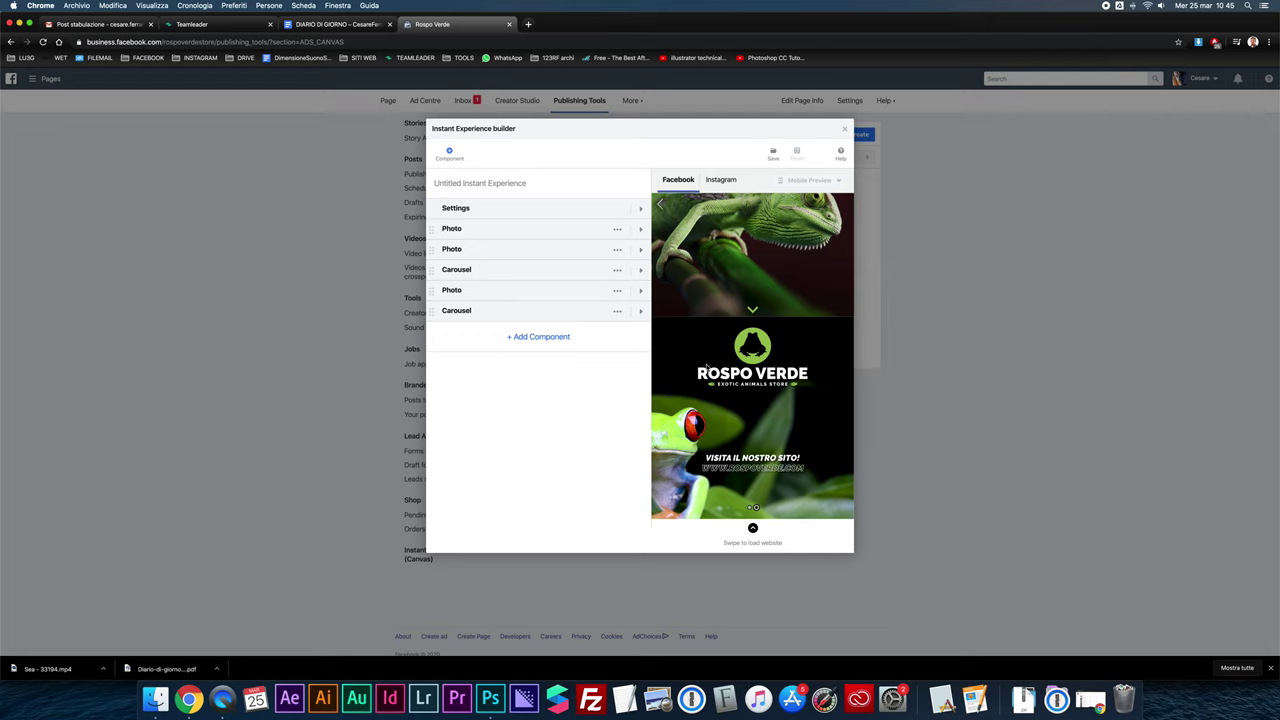
pyautogui.scroll(-3, 760, 330)
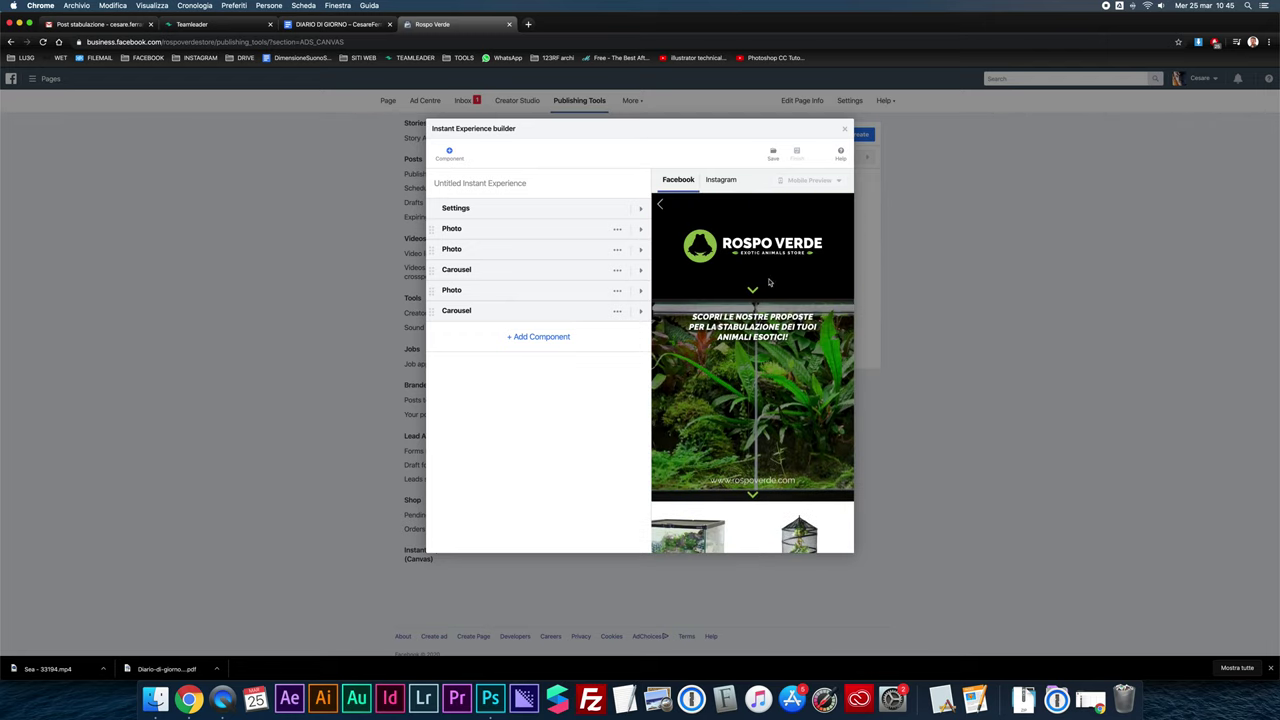
# - Save the Instant Experience as a draft and close the builder
pyautogui.click(773, 153)
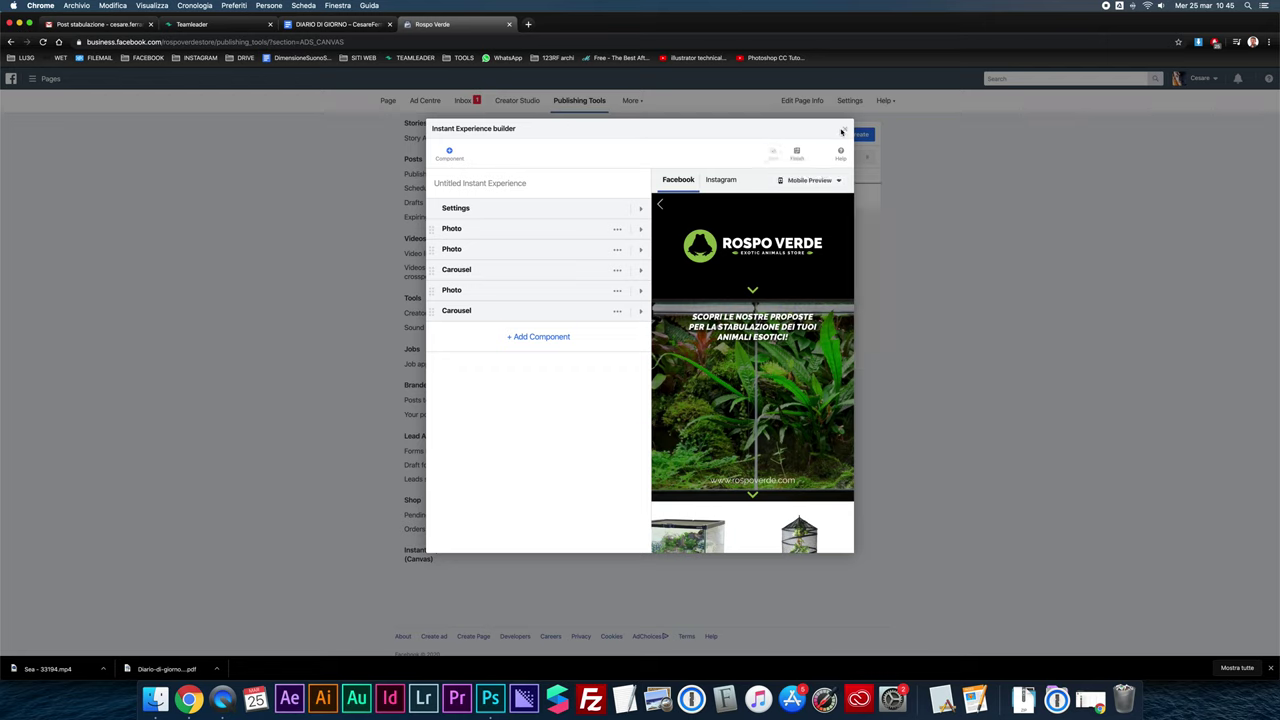
pyautogui.click(843, 131)
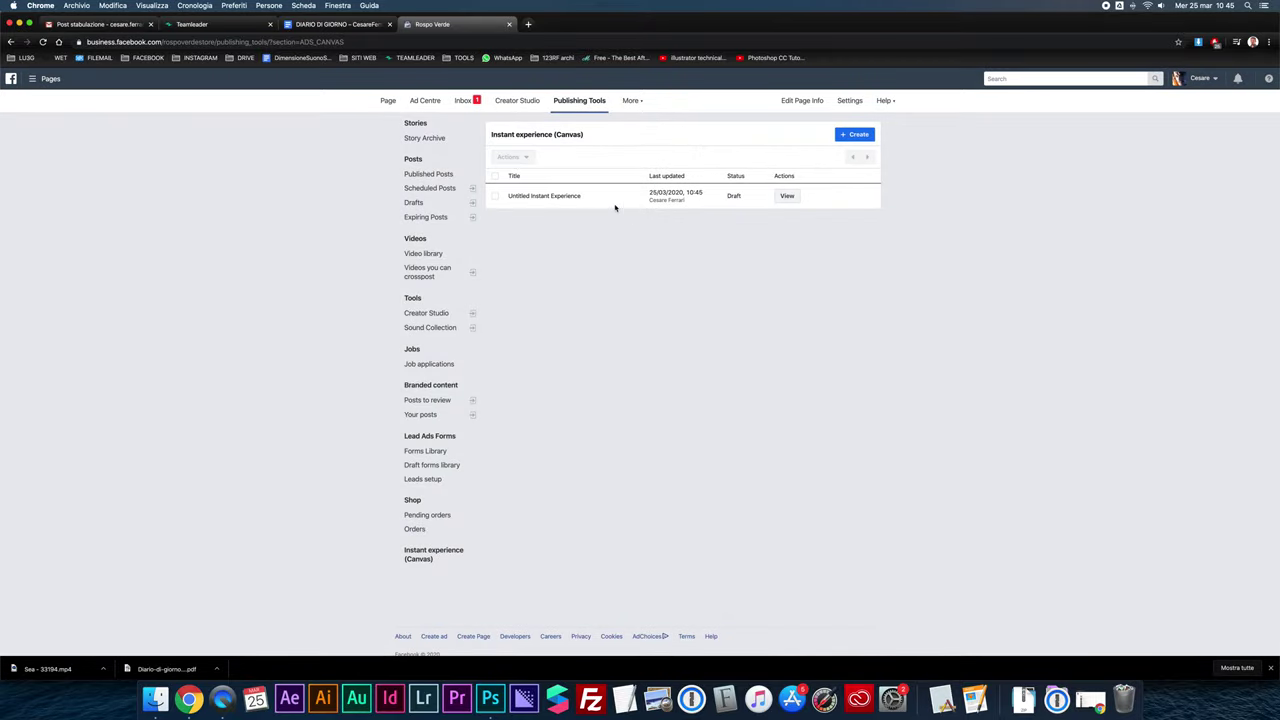